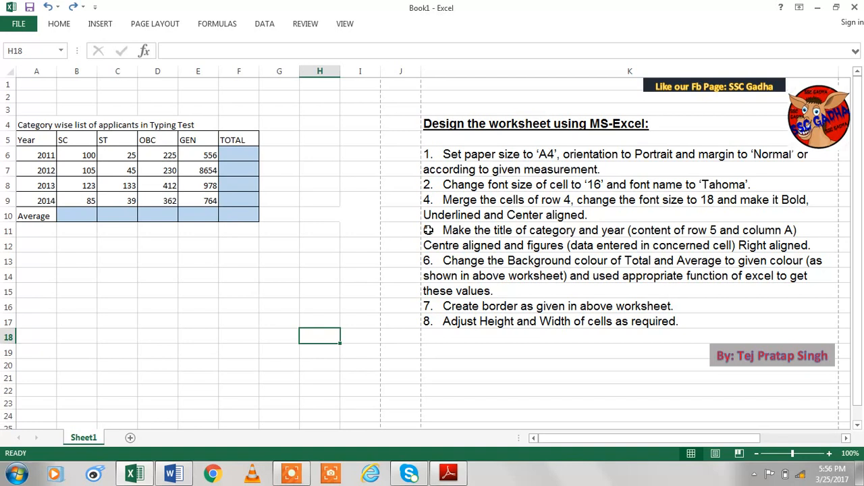
Enter the title "Category wise list of applicants in Typing Test" in cell A15
click(39, 286)
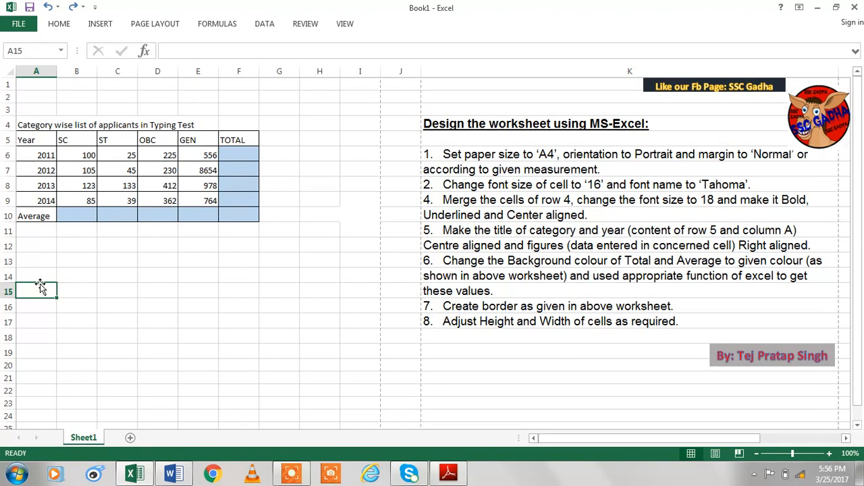
text(C)
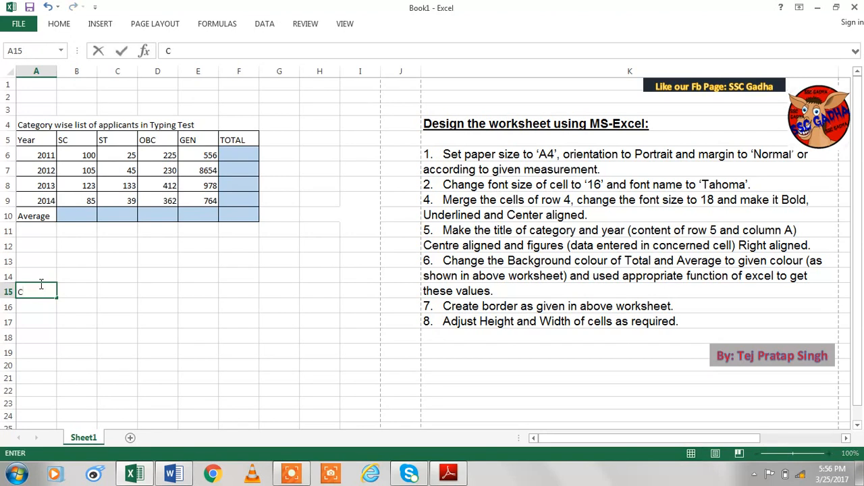
text(ategory wise lif)
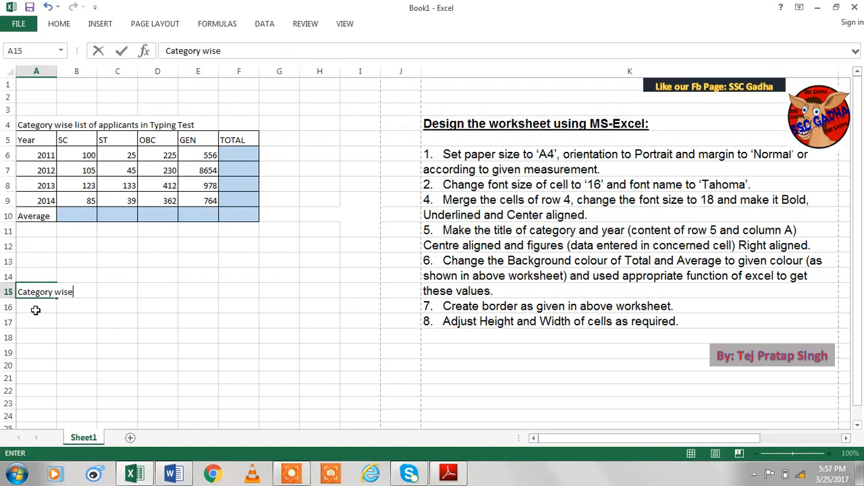
key(BackSpace)
text(st of apl)
key(BackSpace)
text(plic)
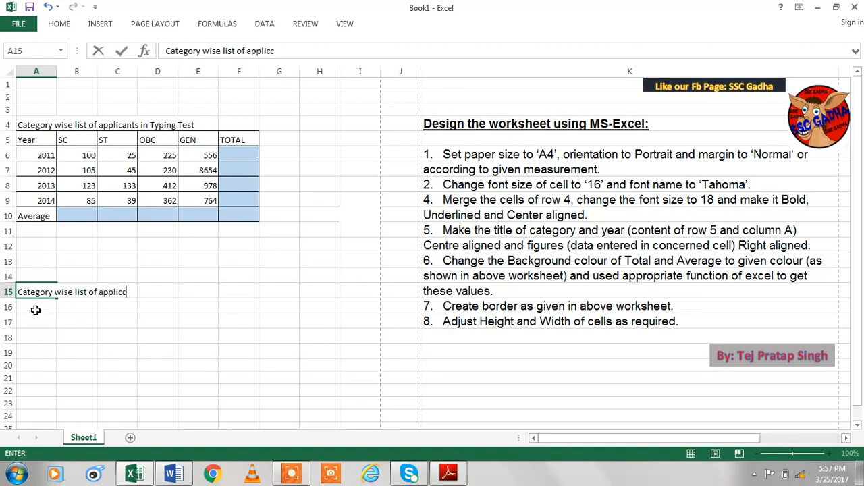
text(ants in Typin)
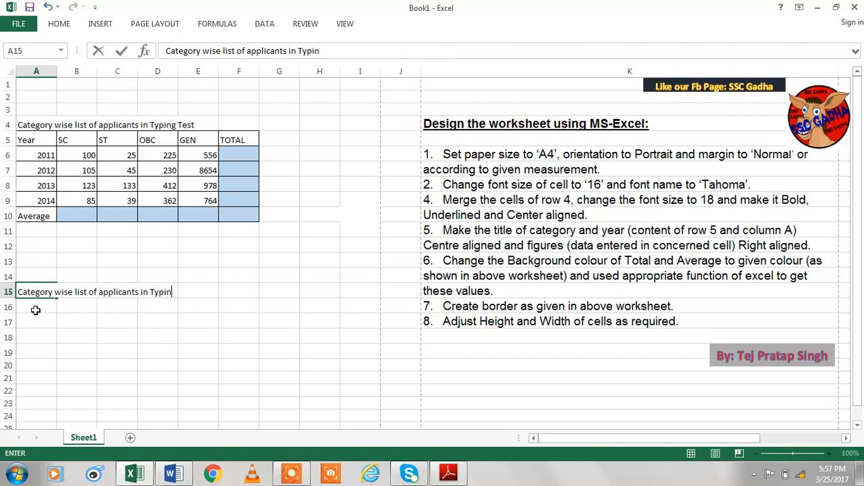
text(g Test)
key(Return)
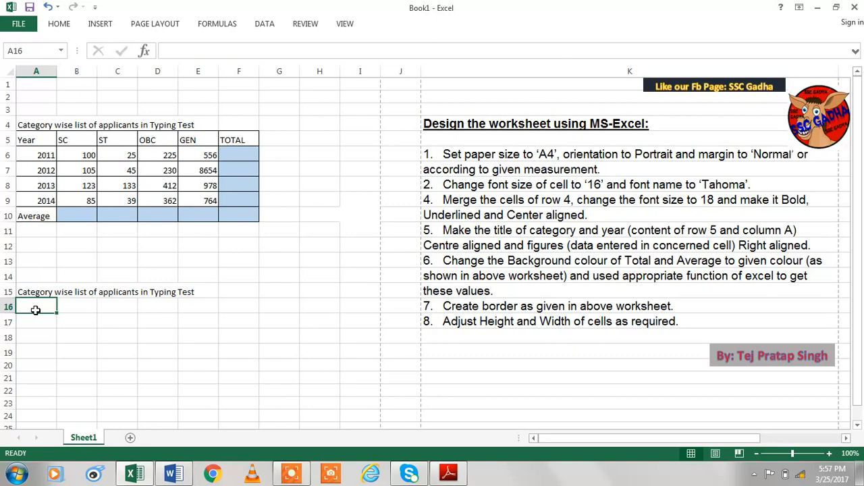
Fill the header row A16:F16 with Year, SC, ST, OBC, GEN and TOTAL
text(Year)
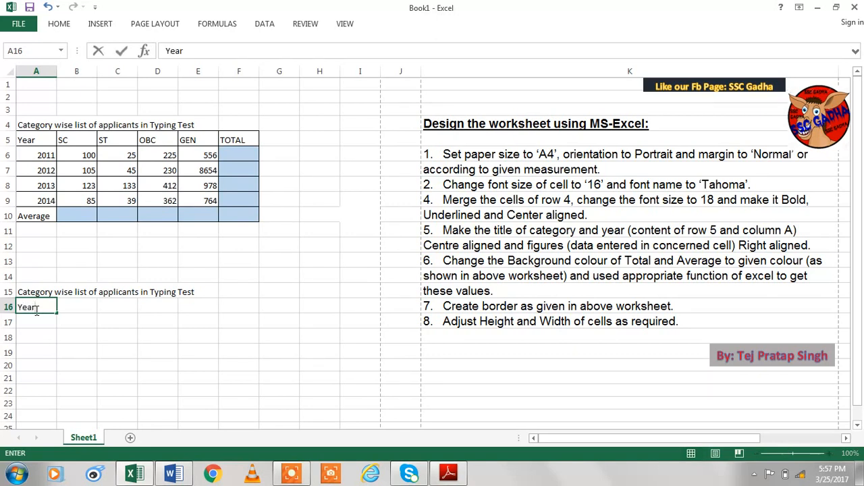
click(74, 305)
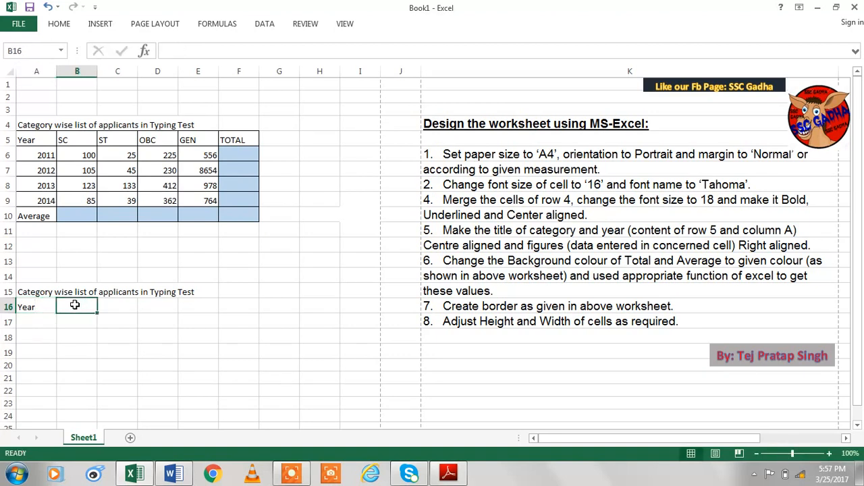
text(SC)
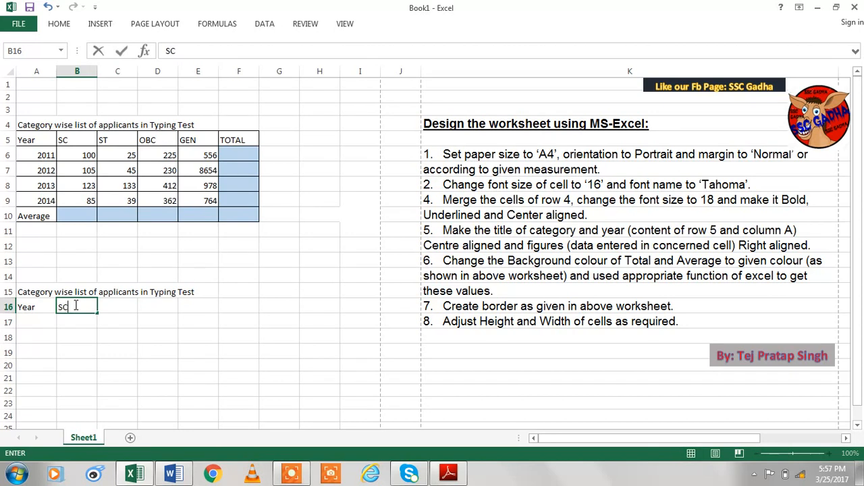
click(110, 307)
text(ST)
key(Tab)
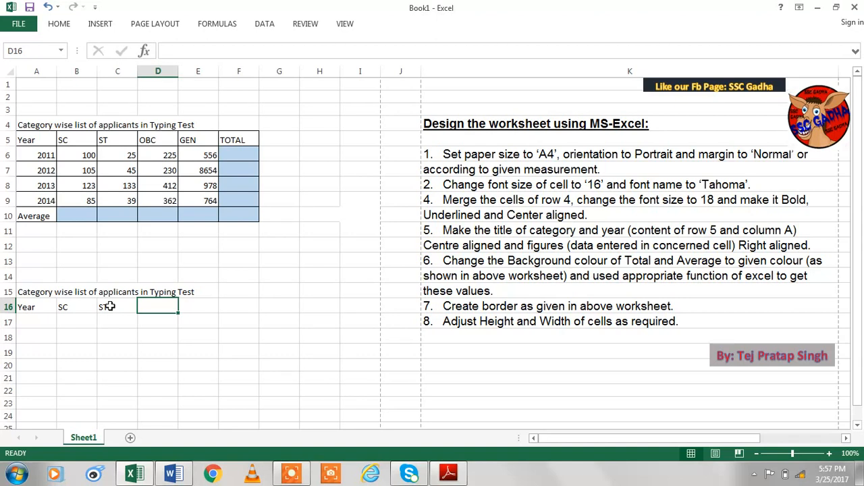
double_click(154, 307)
text(OBC)
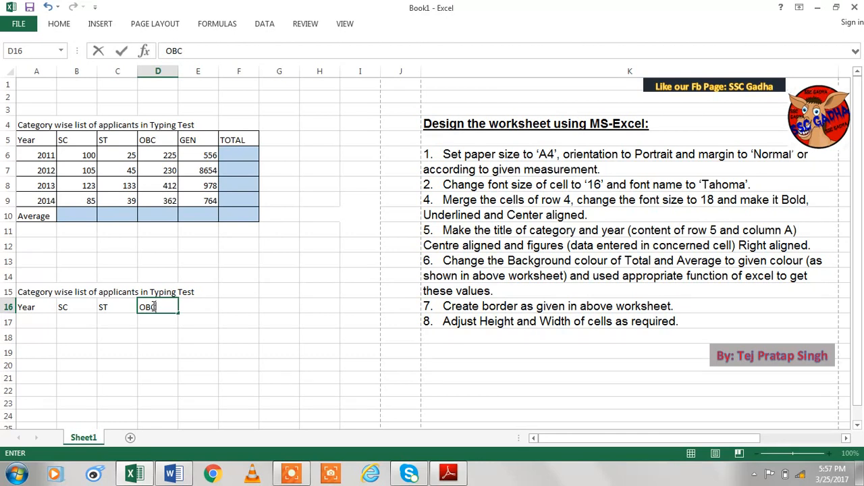
click(192, 306)
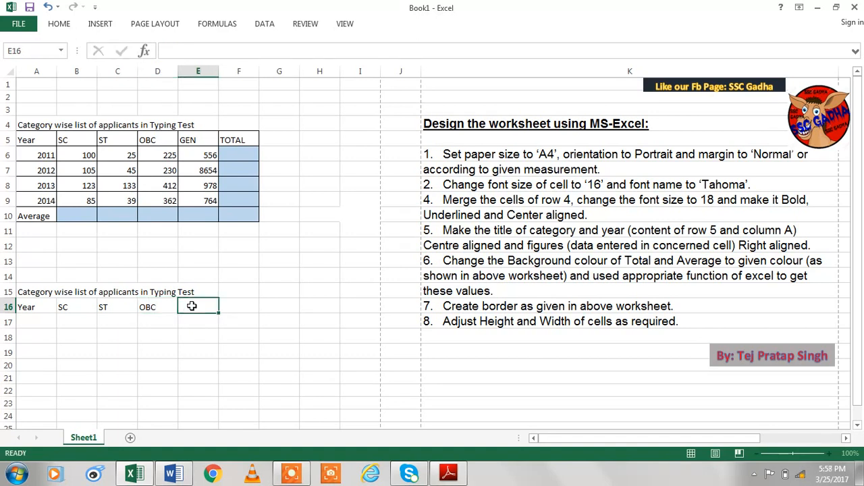
text(GEN)
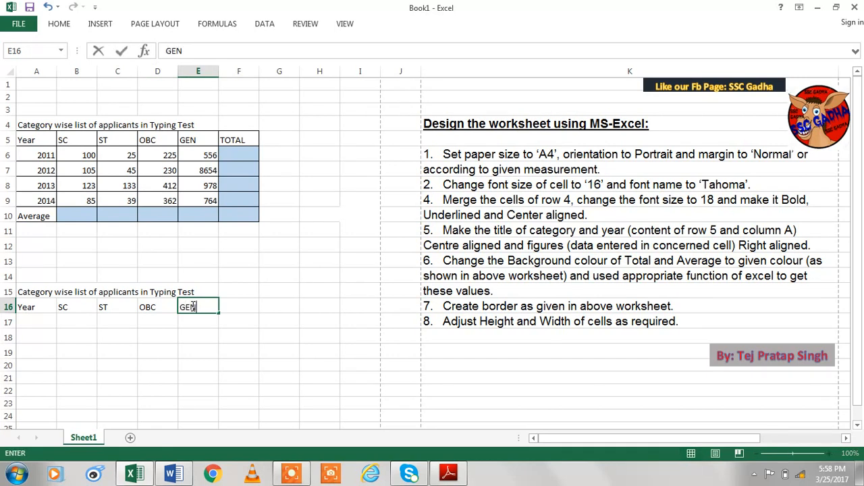
click(233, 308)
text(T)
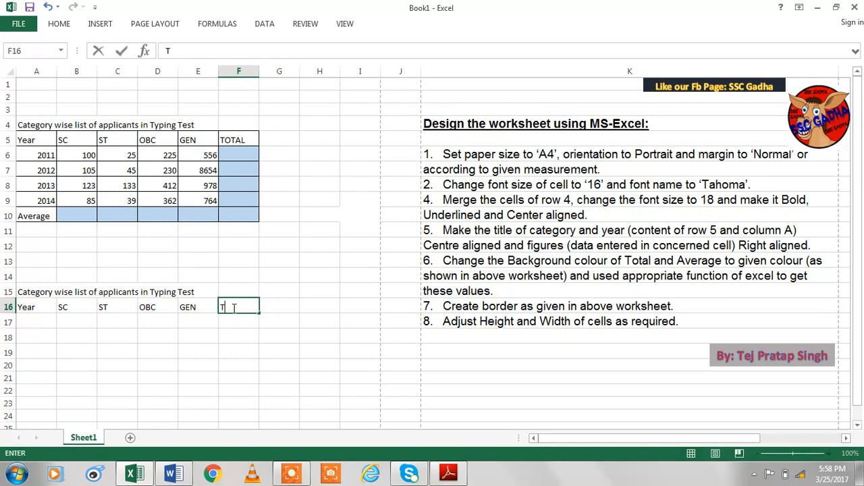
text(OTAL)
List the years 2011, 2012, 2013 and 2014 in A17:A20, with the label "Average" below them in A21
click(28, 323)
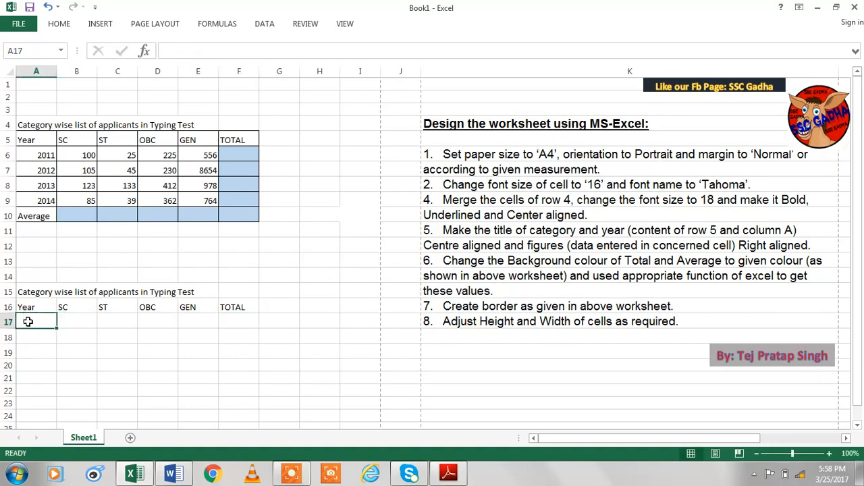
text(2011)
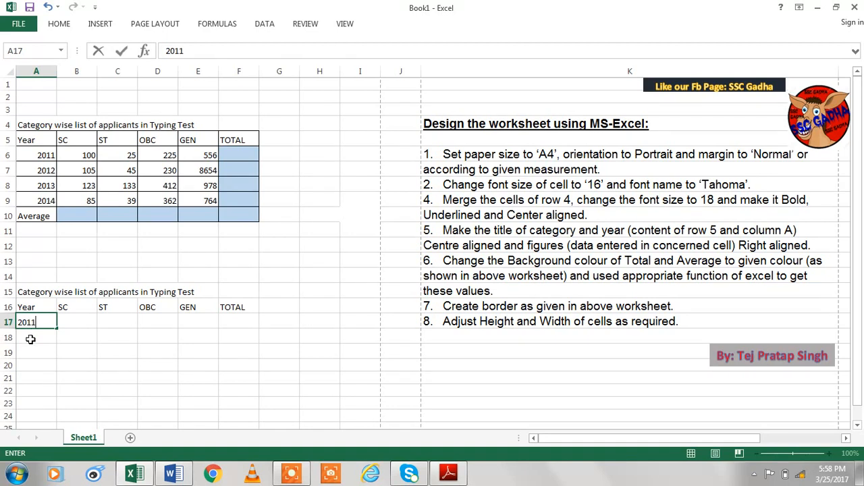
click(31, 339)
text(2012)
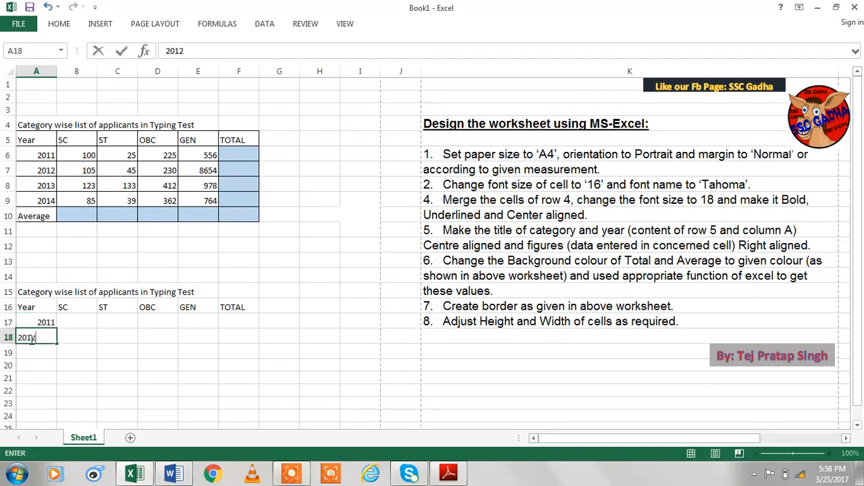
key(Return)
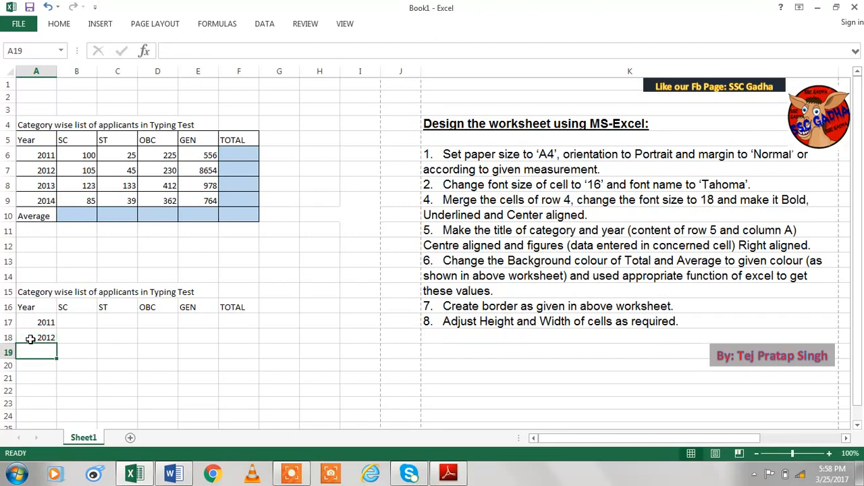
text(2014)
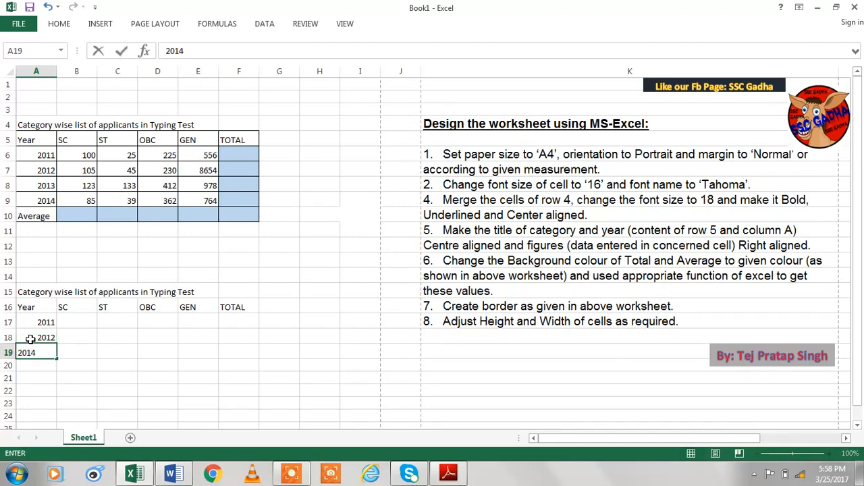
key(BackSpace)
text(3)
key(Return)
text(20)
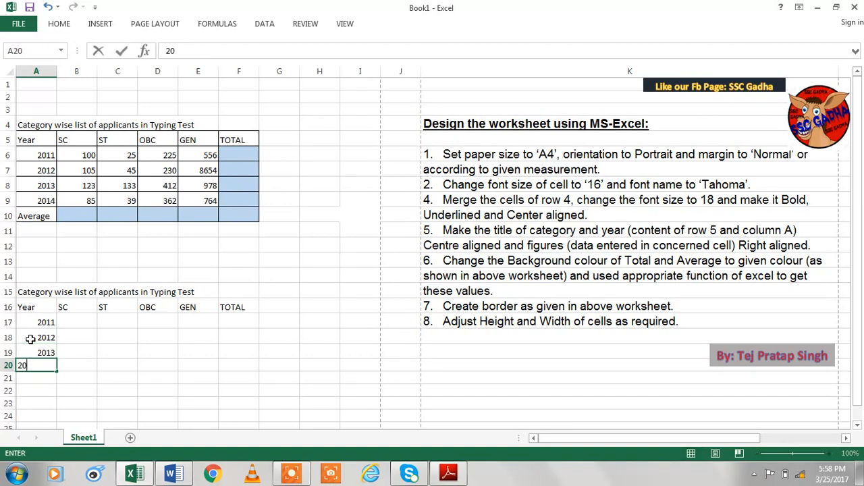
text(14)
key(Return)
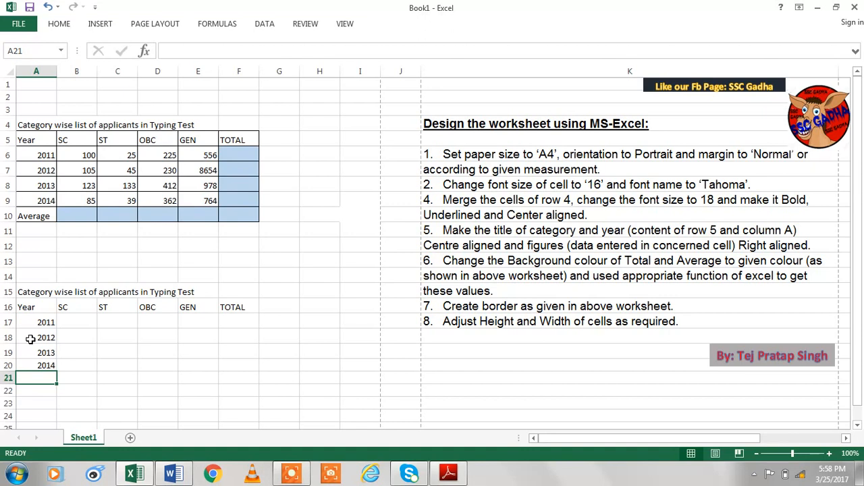
text(Average)
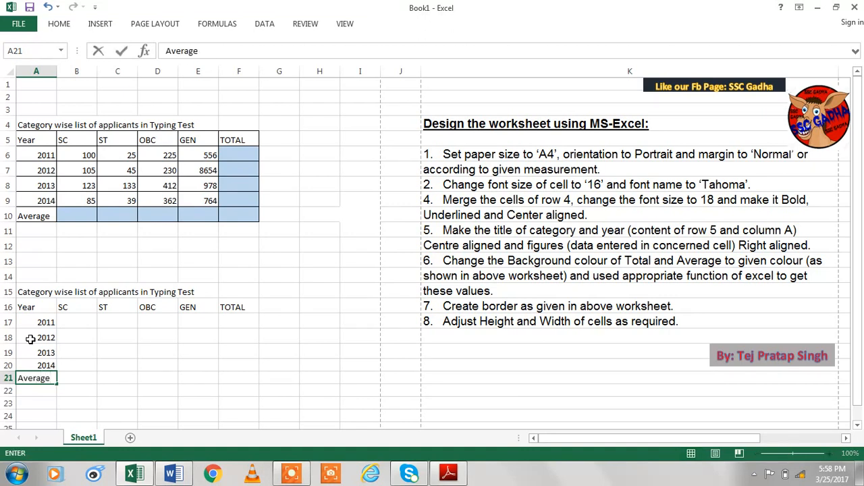
Enter the SC figures 100, 105, 123 and 85 in cells B17 to B20
click(81, 320)
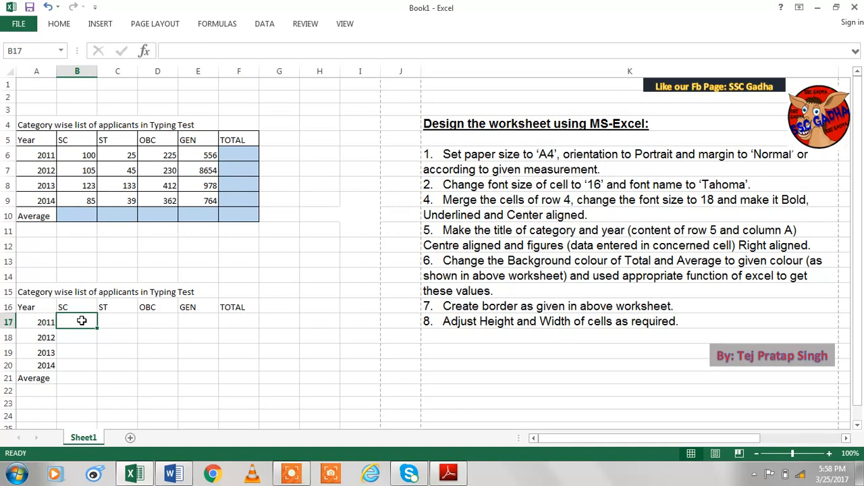
text(100)
key(Return)
text(105)
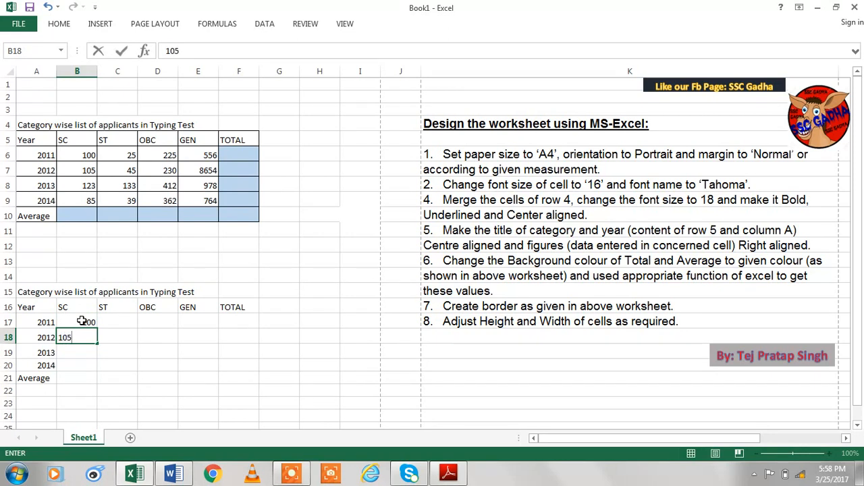
key(Return)
text(123)
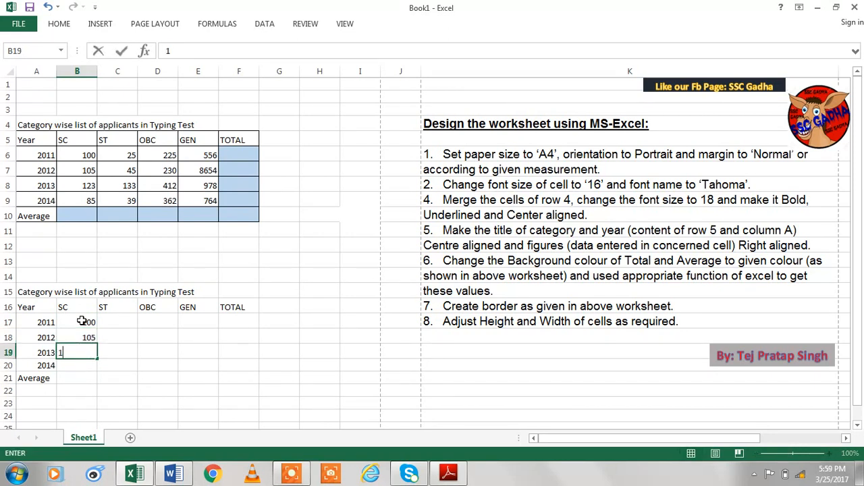
key(Return)
text(85)
key(Return)
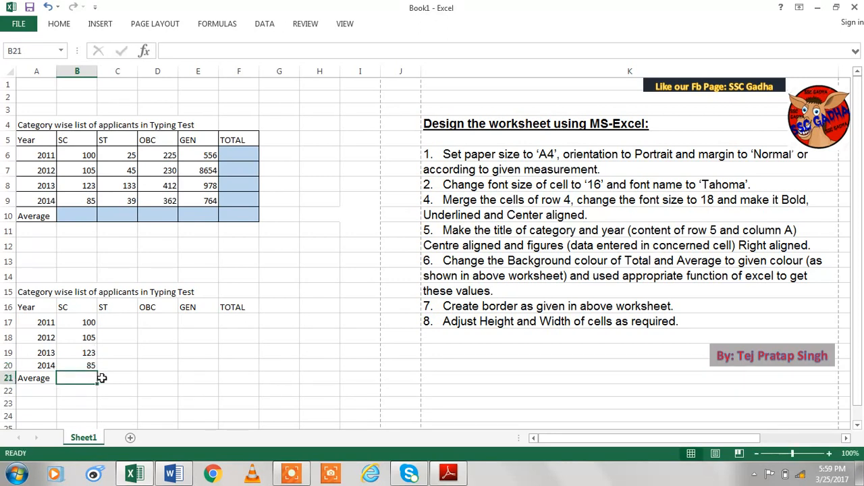
Enter the ST figures 25, 45, 133 and 39 in cells C17 to C20
click(115, 323)
text(25)
key(Return)
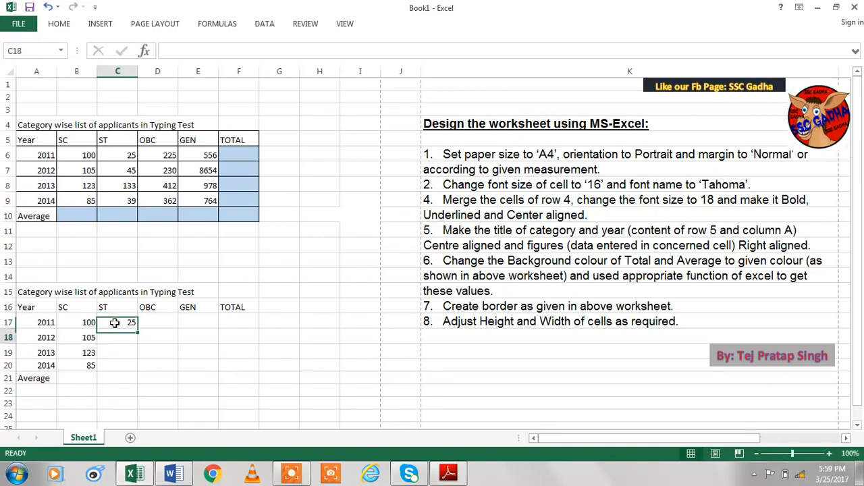
text(45)
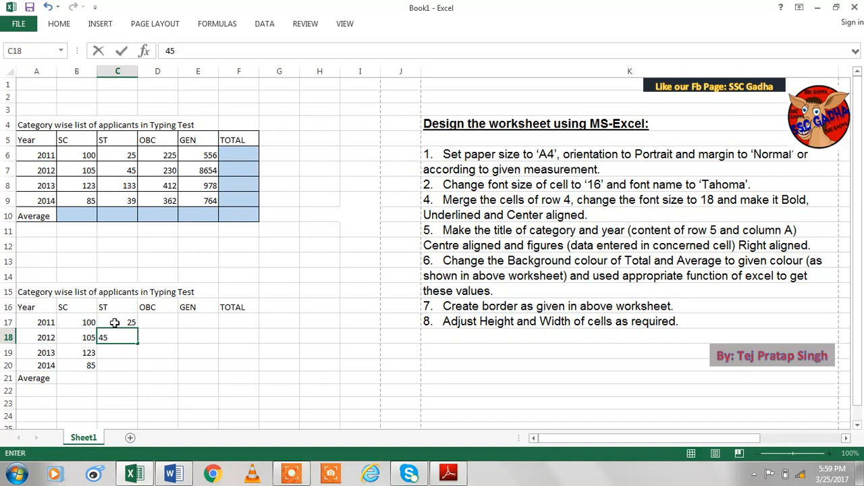
key(Return)
text(133)
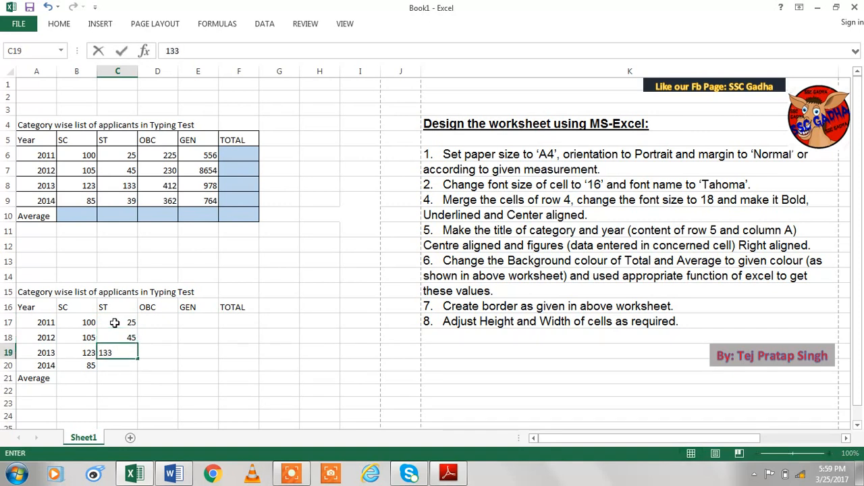
key(Return)
text(39)
key(Return)
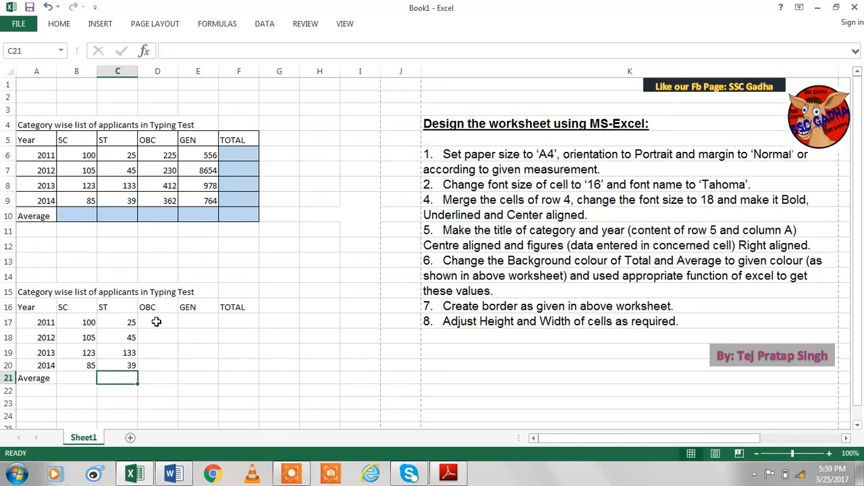
Enter the OBC figures 225, 230, 412 and 362 in cells D17 to D20
click(156, 322)
text(225)
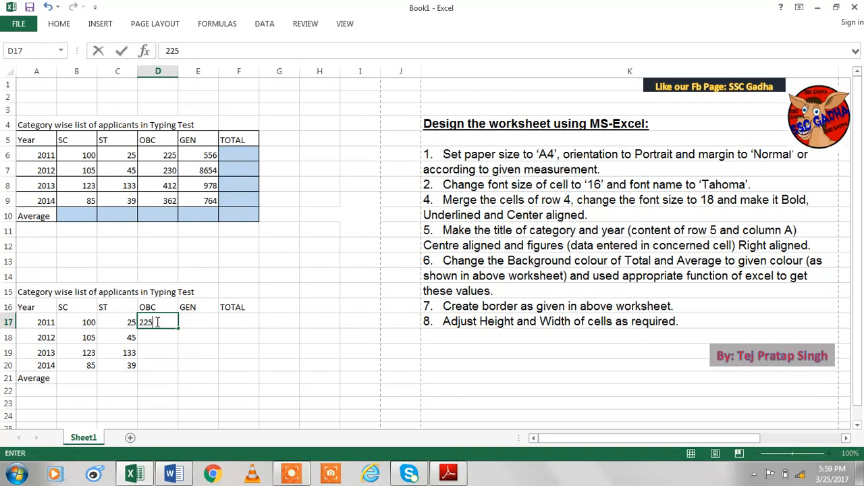
key(Return)
text(230)
key(Return)
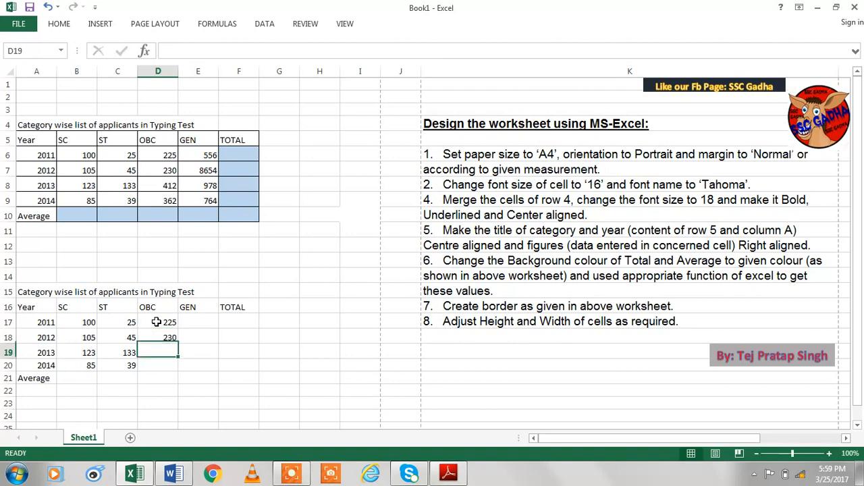
text(412)
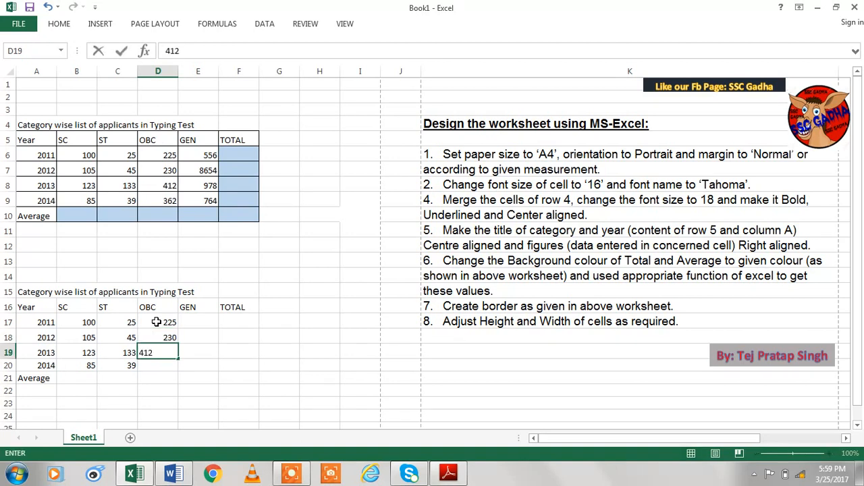
key(Return)
text(362)
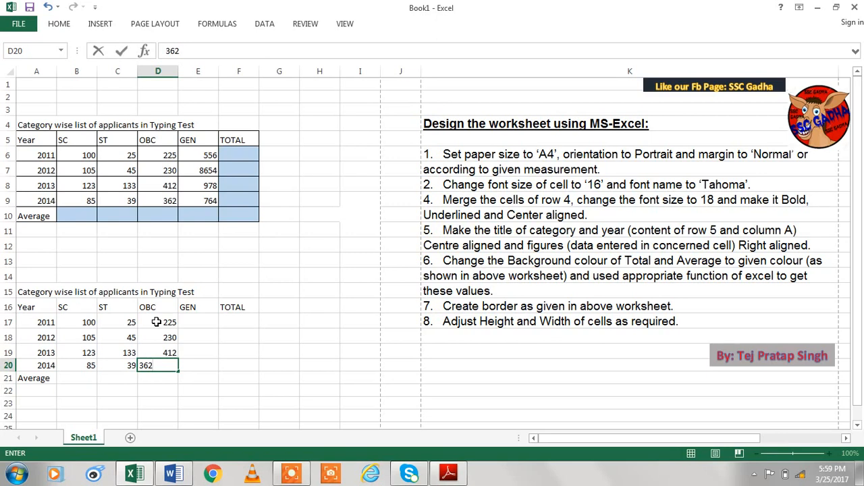
key(Return)
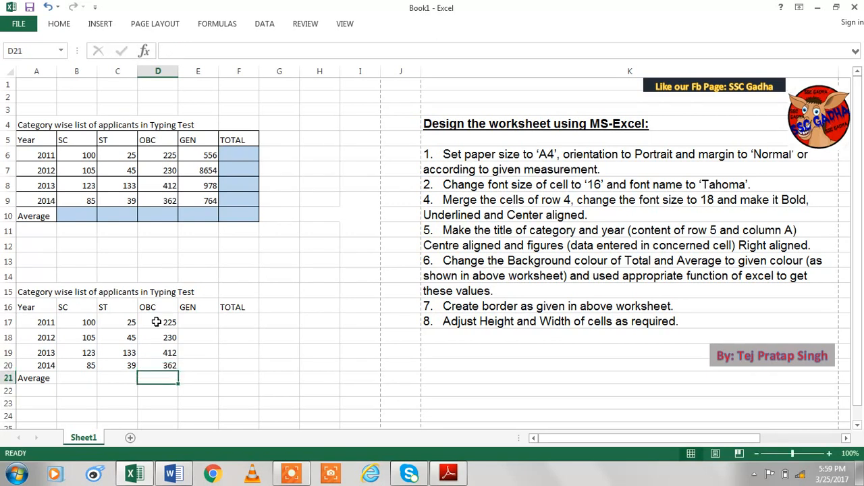
Enter the 2011 GEN figure 556 in E17 and correct the 2012 GEN figure in E7 to 865
click(205, 324)
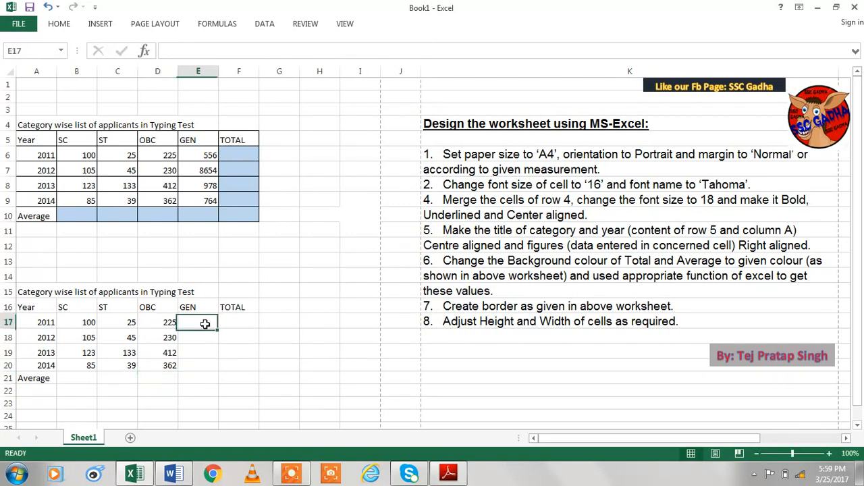
text(556)
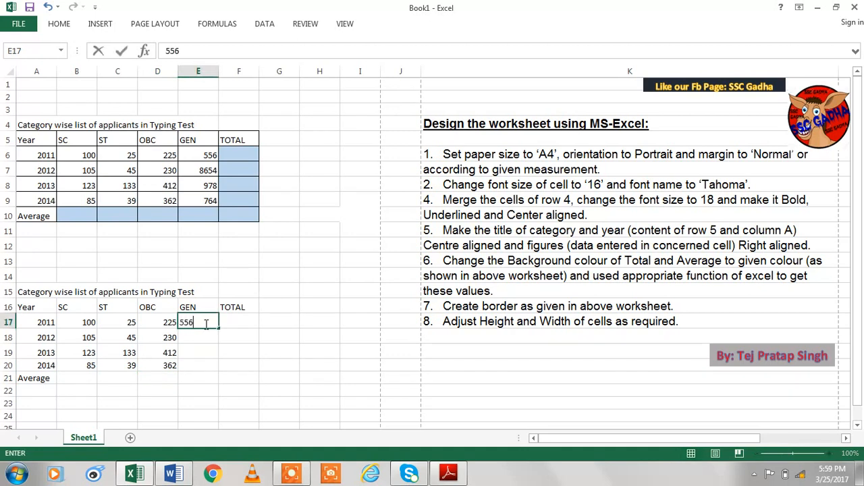
key(Return)
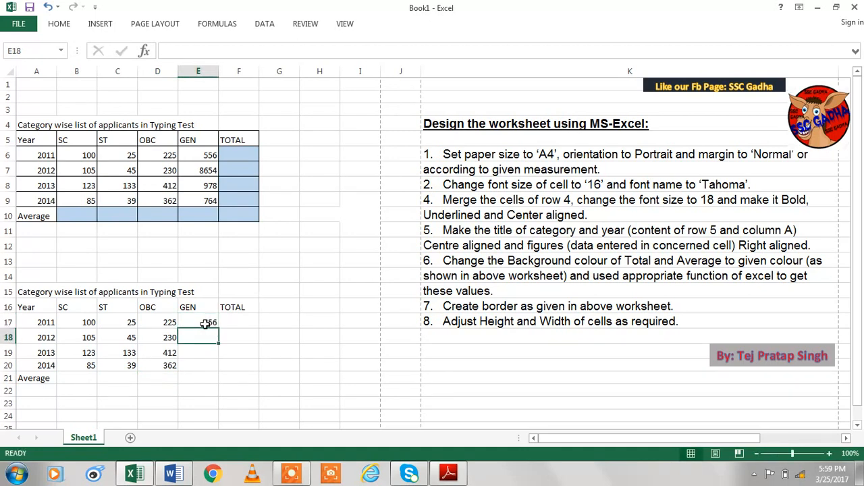
double_click(206, 173)
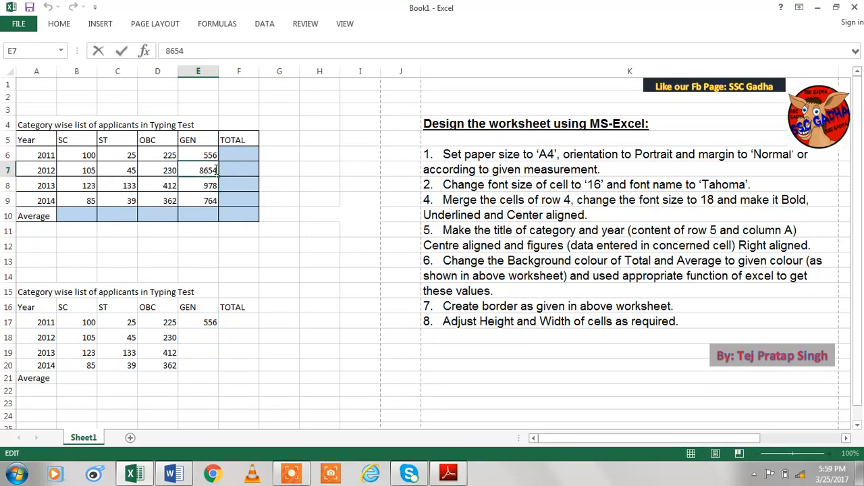
key(BackSpace)
Enter the remaining GEN figures 865, 978 and 764 in cells E18 to E20
click(203, 340)
text(865)
key(Return)
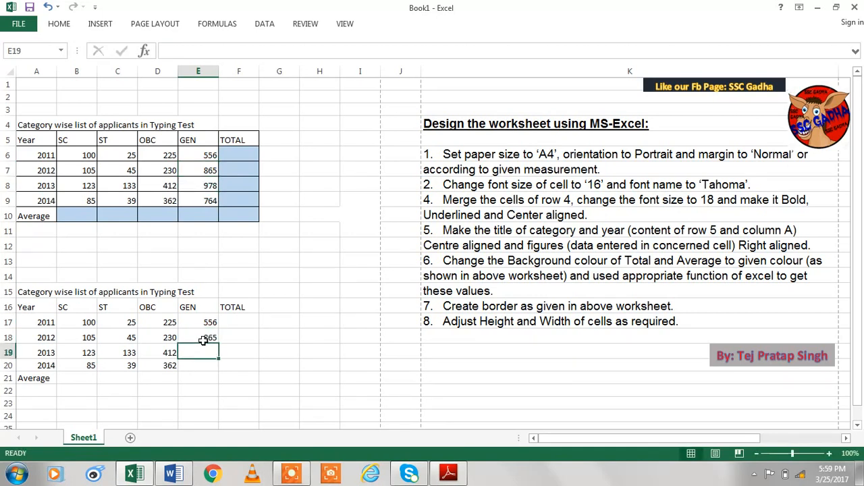
text(978)
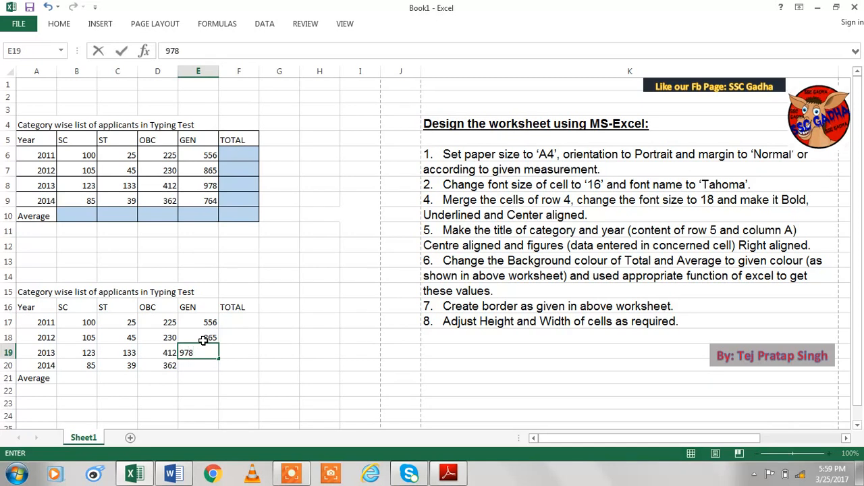
key(Return)
text(764)
key(Return)
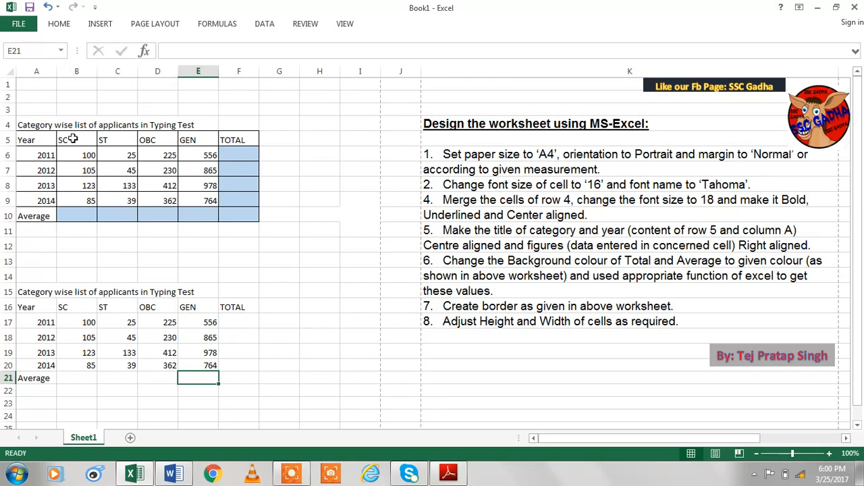
Set the worksheet's paper size to A4
click(154, 25)
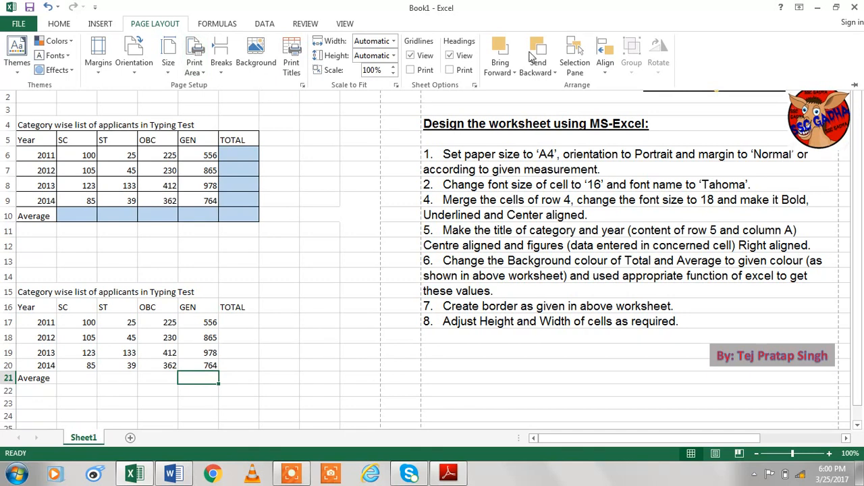
click(170, 76)
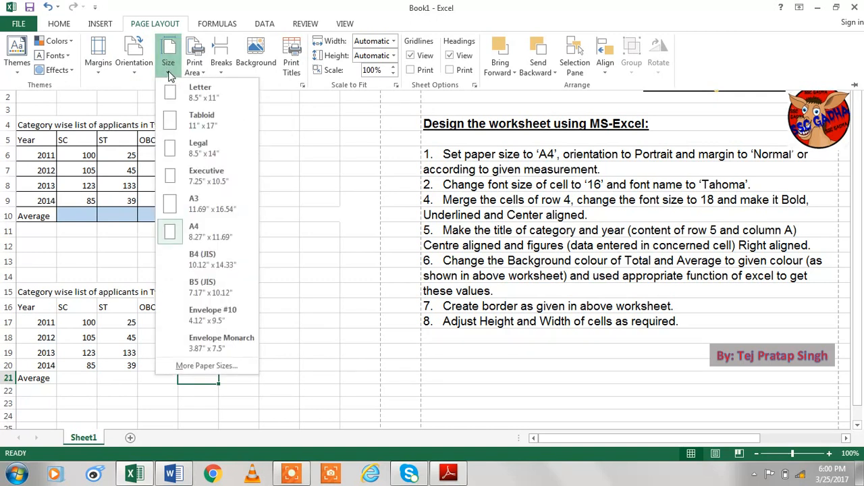
click(188, 233)
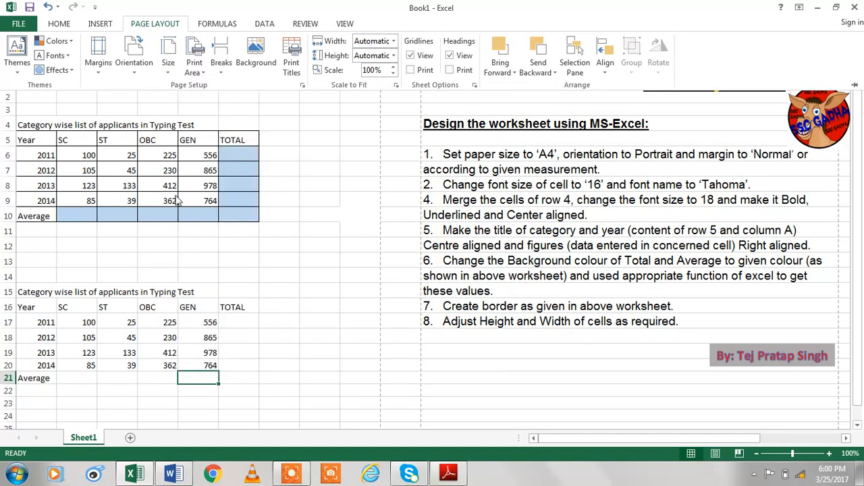
click(170, 75)
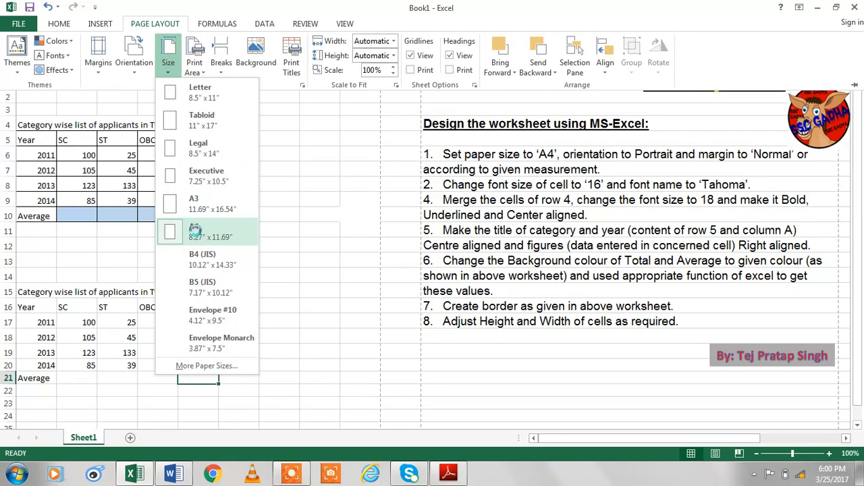
click(196, 234)
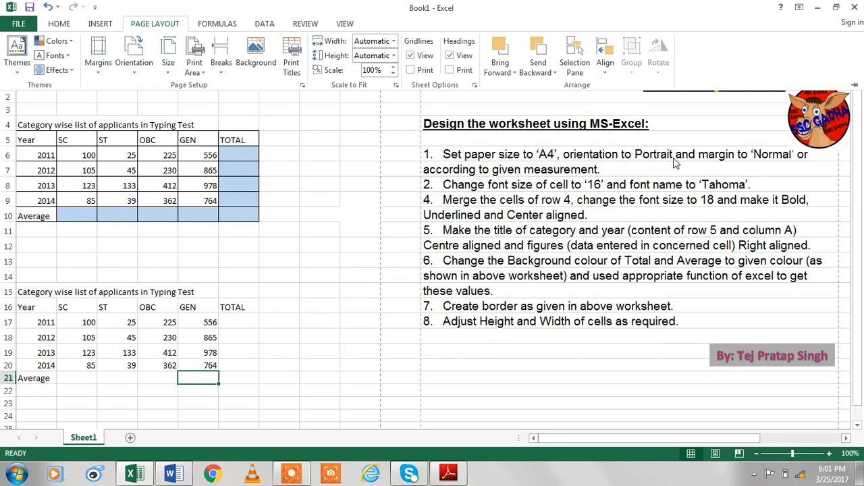
Set the page orientation to Portrait and the margins to Normal
click(136, 76)
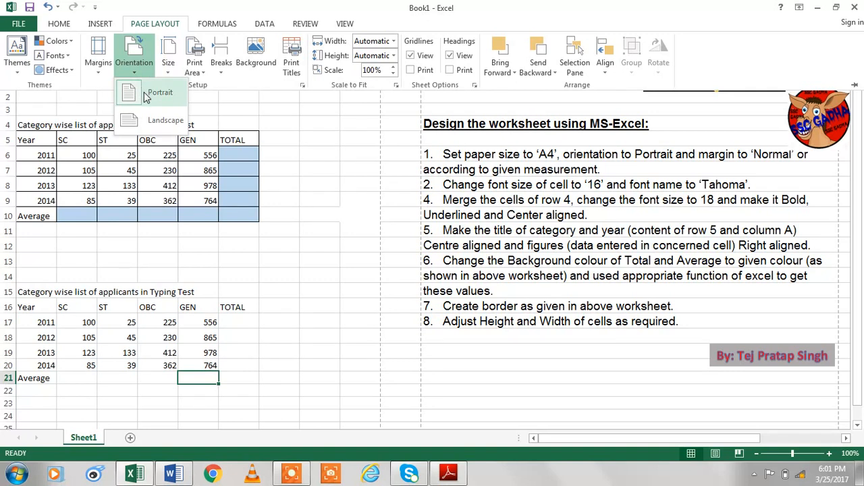
click(146, 97)
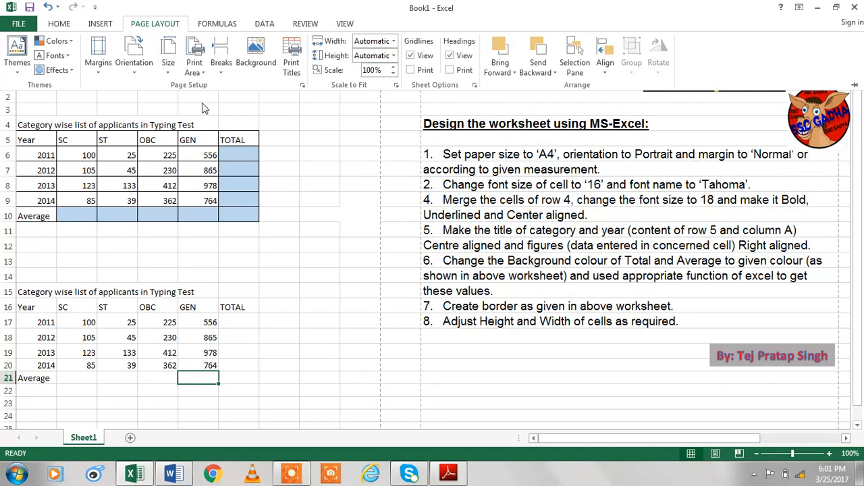
click(99, 67)
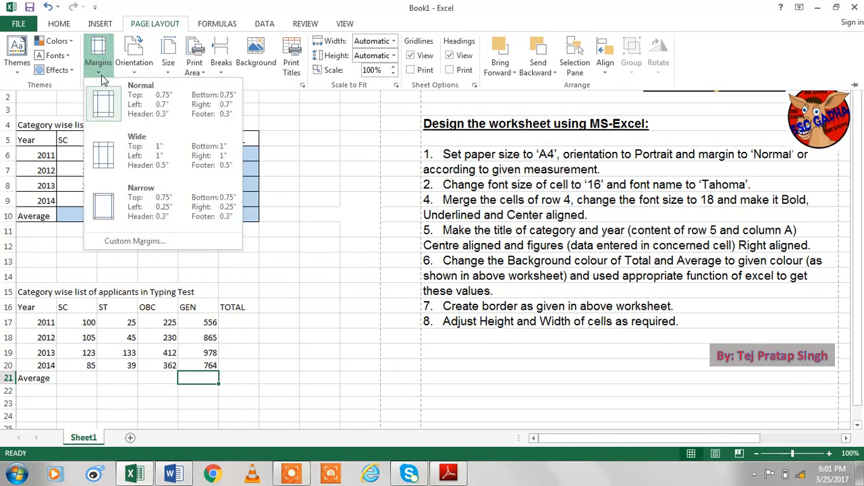
click(113, 111)
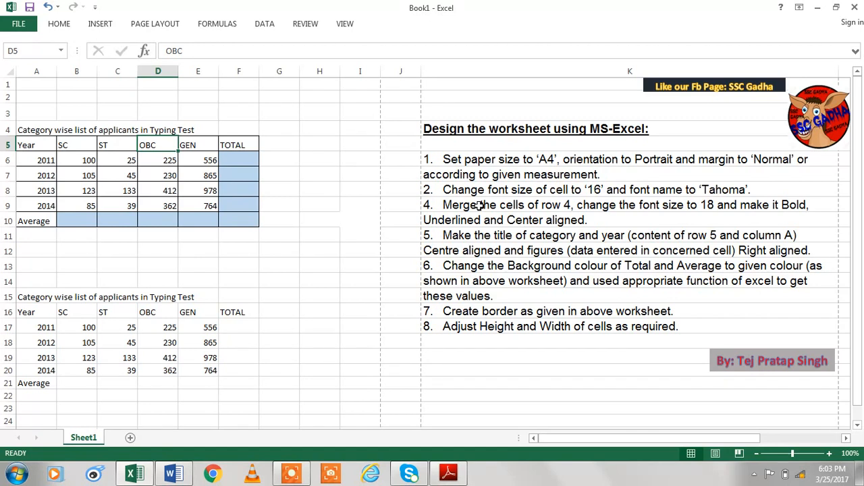
click(223, 112)
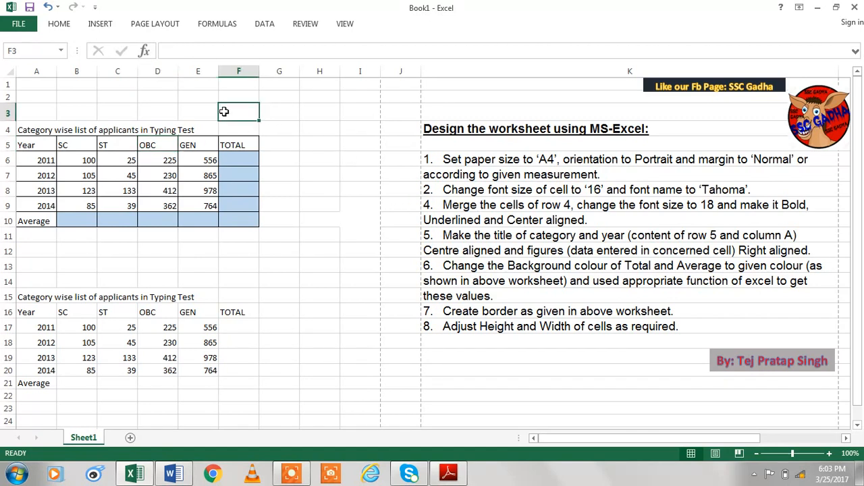
click(170, 112)
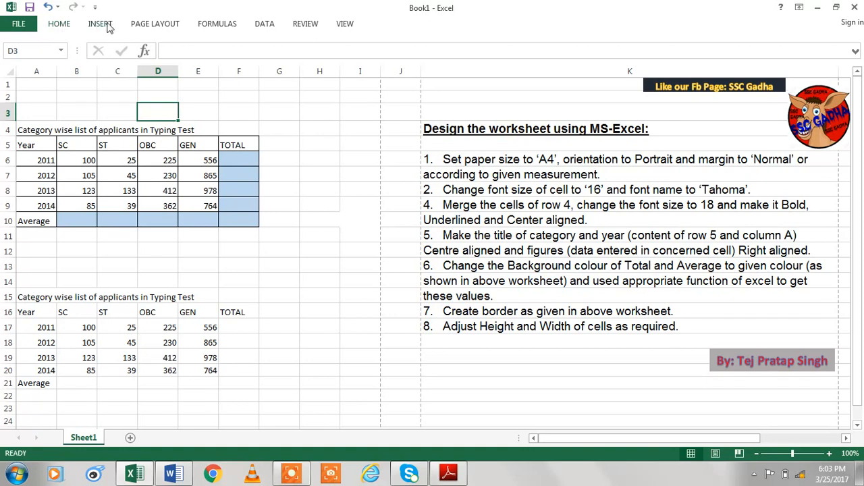
click(60, 24)
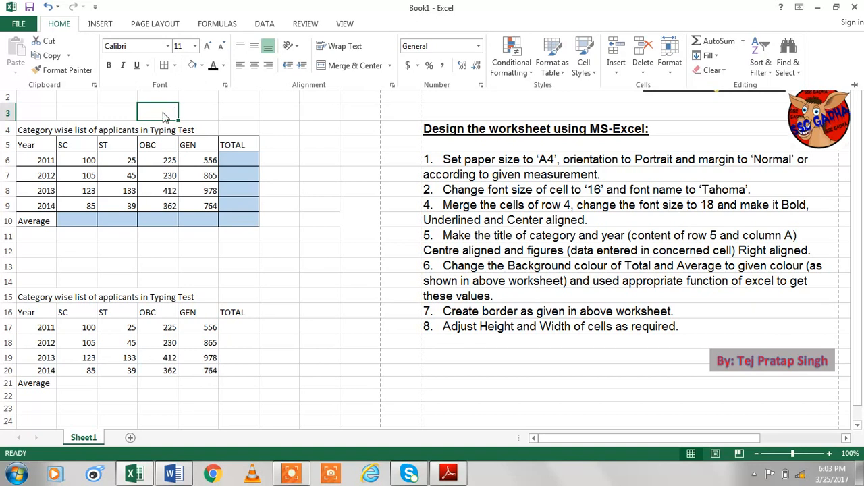
click(194, 47)
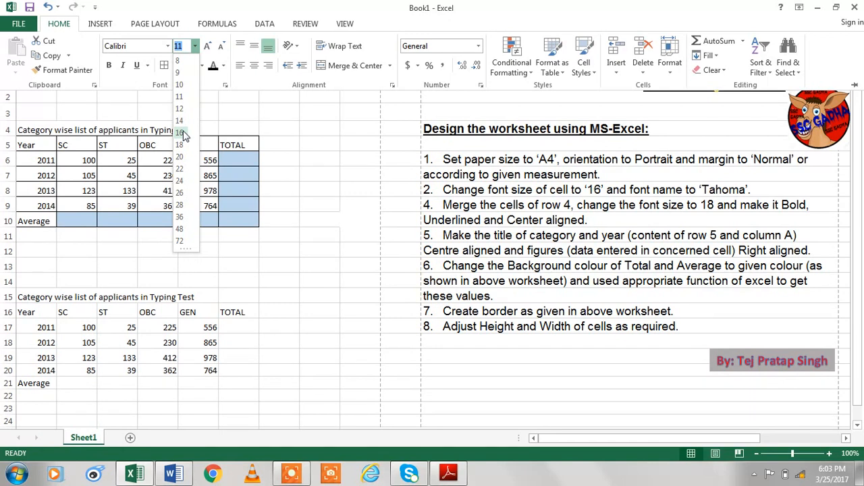
click(247, 115)
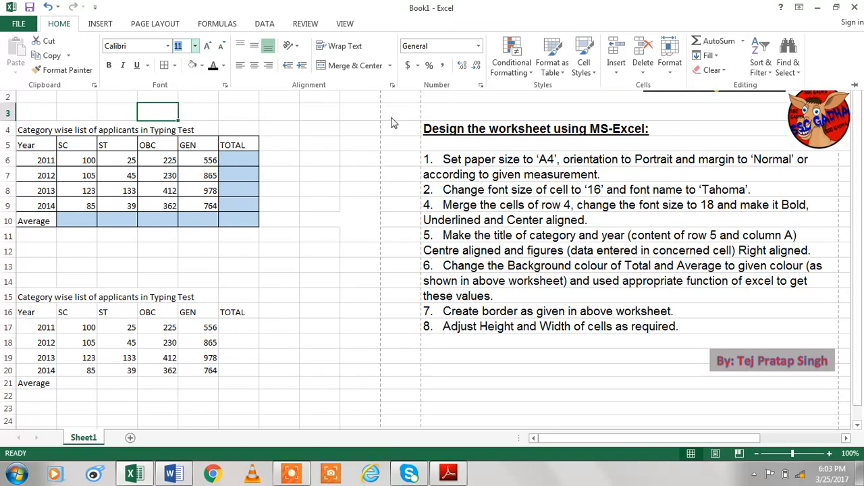
key(alt+Down)
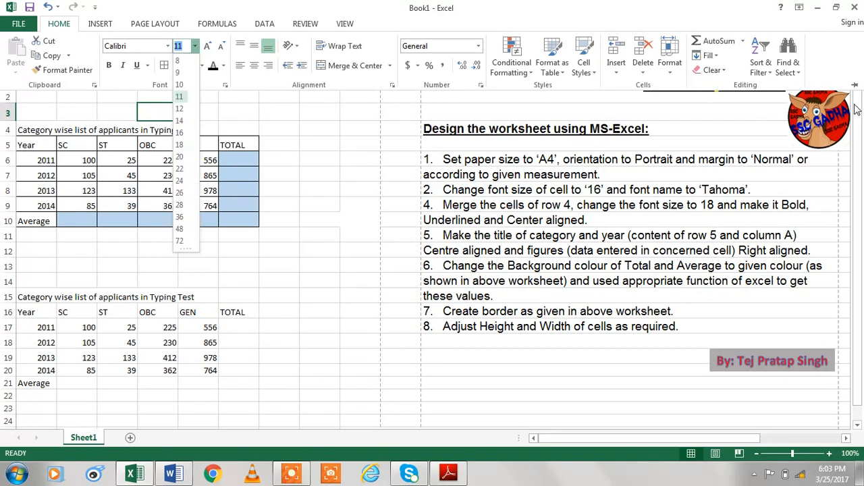
key(Up)
key(Up)
click(855, 85)
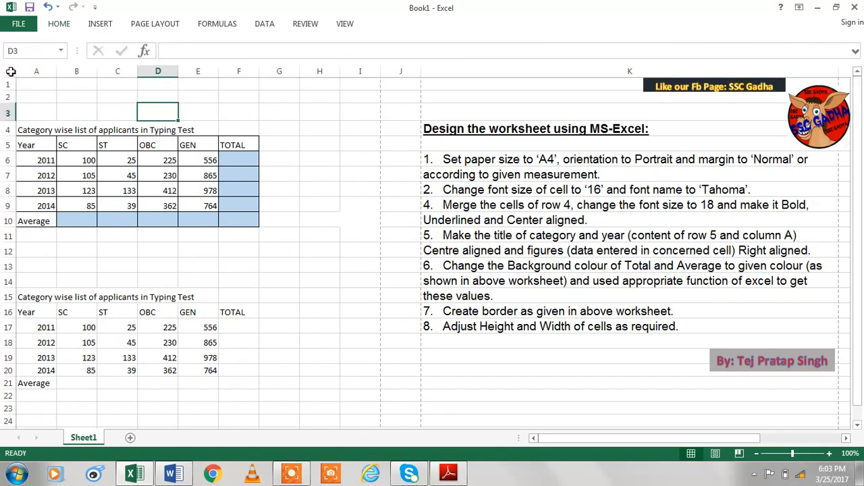
click(11, 71)
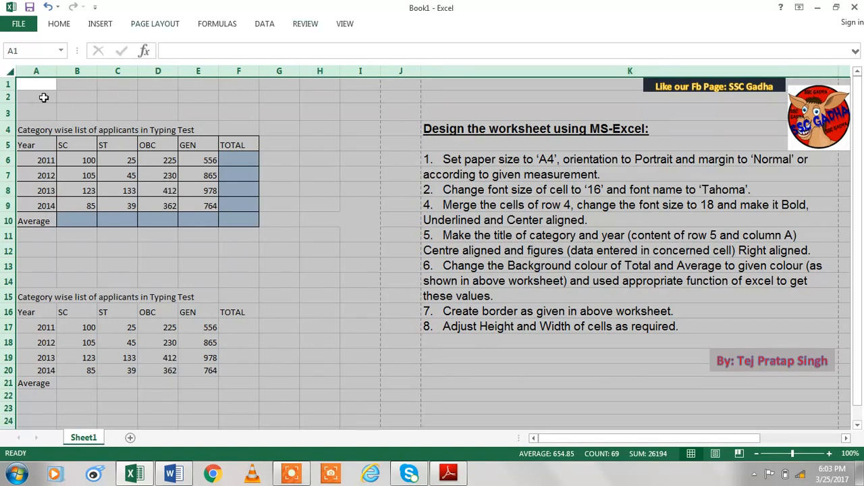
click(64, 100)
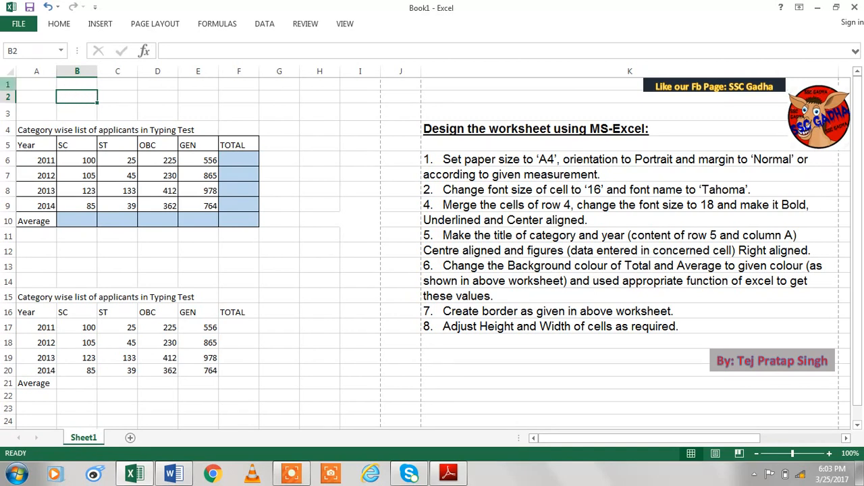
Set the font size of all cells in the worksheet to 16
click(8, 71)
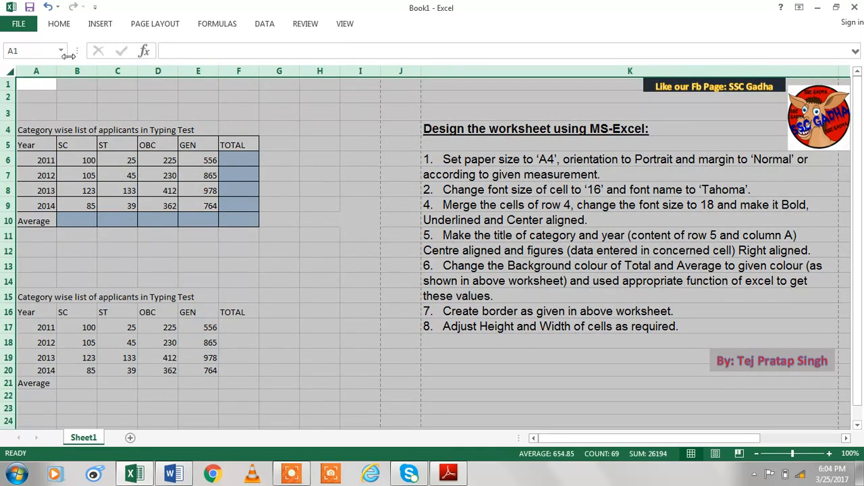
click(59, 23)
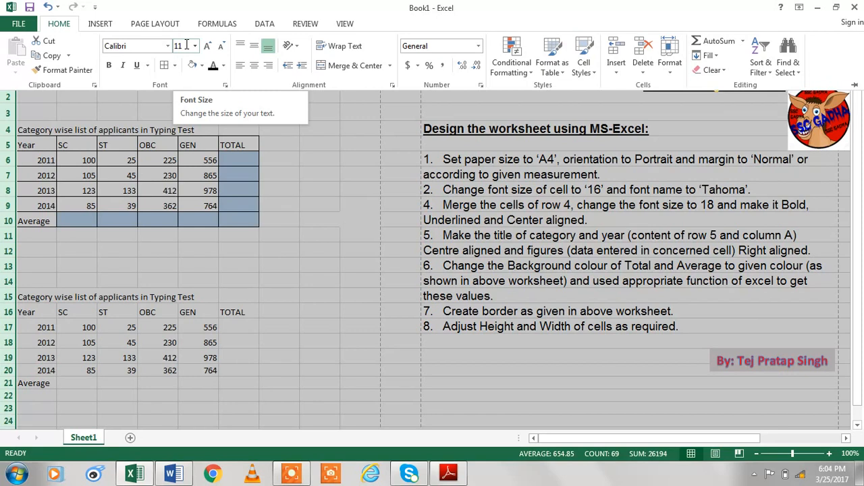
click(187, 45)
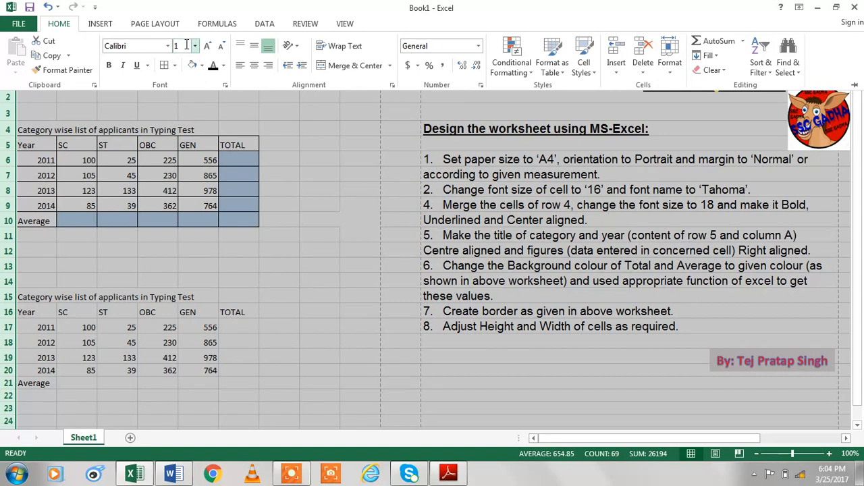
text(6)
key(Return)
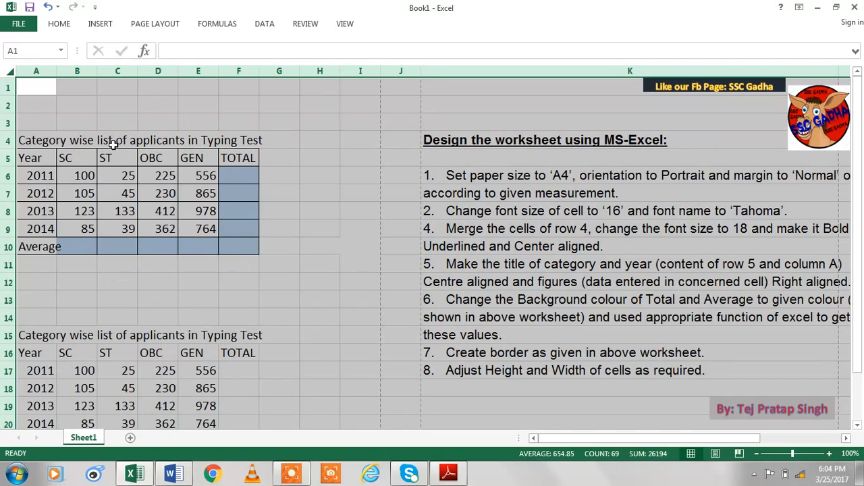
Change the font of all cells in the worksheet to Tahoma
click(59, 25)
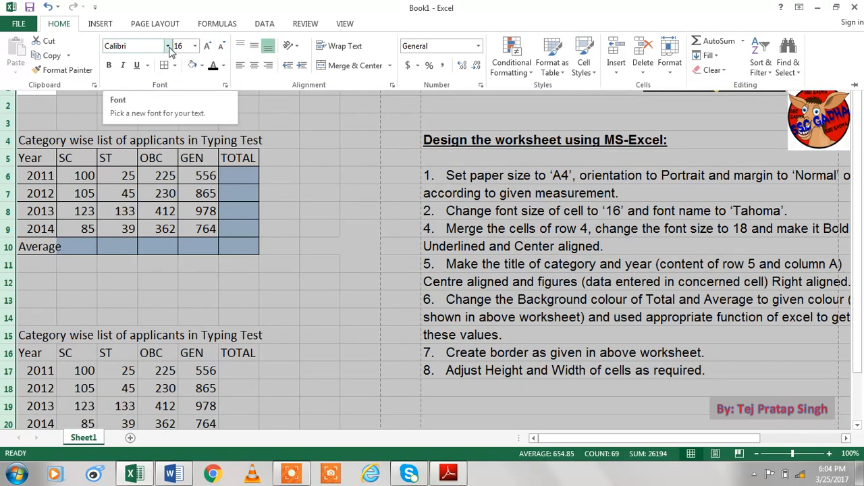
click(168, 47)
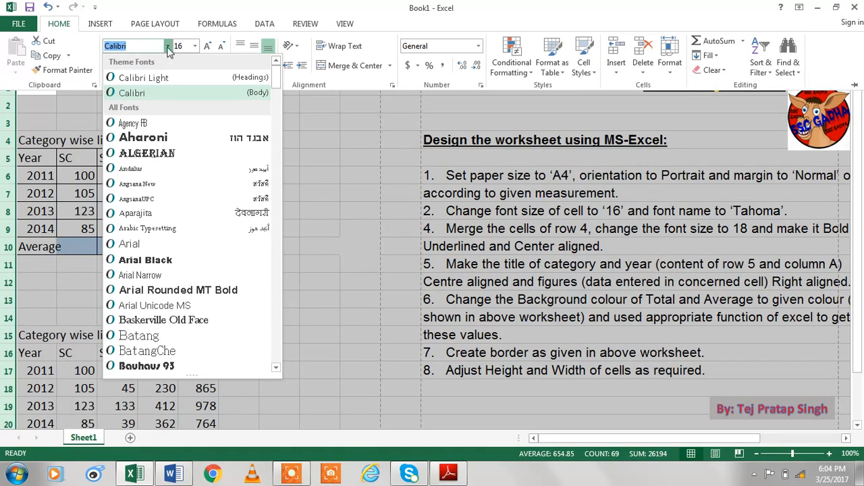
text(T)
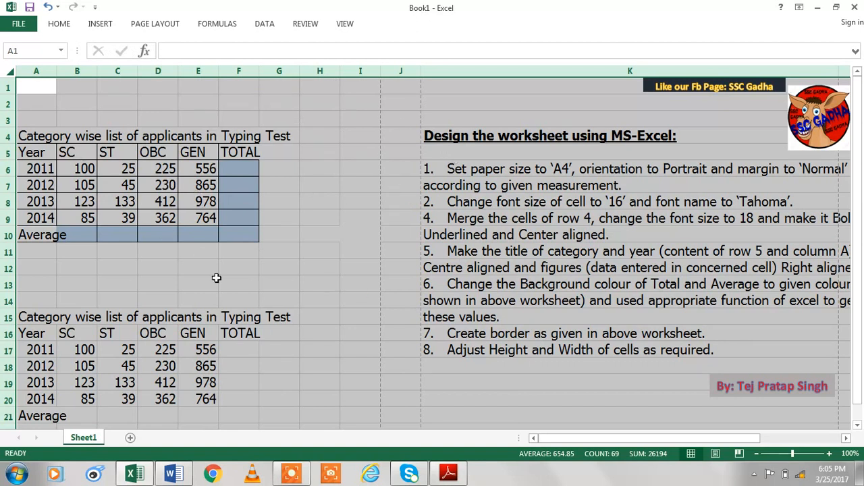
click(59, 24)
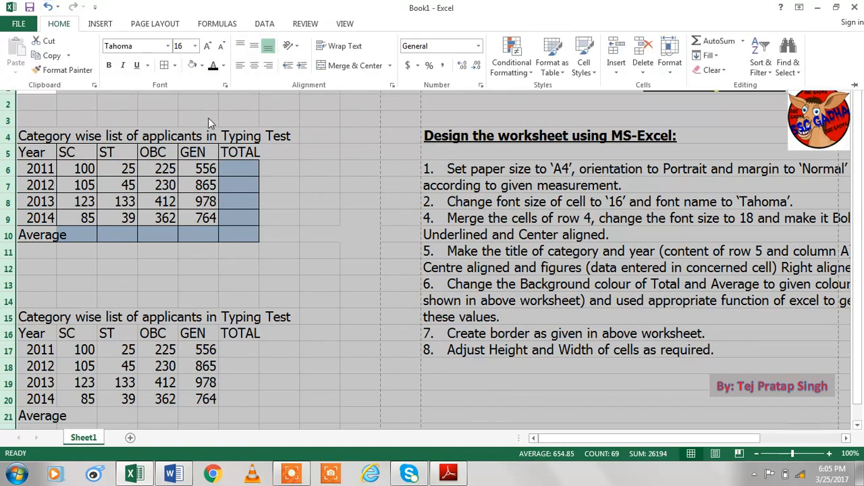
Merge and centre the title "Category wise list of applicants in Typing Test" across A15:G15
click(432, 216)
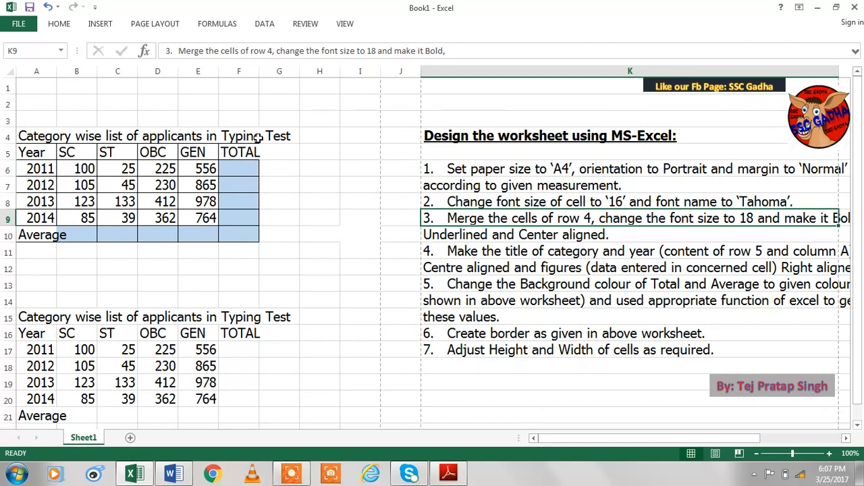
click(30, 317)
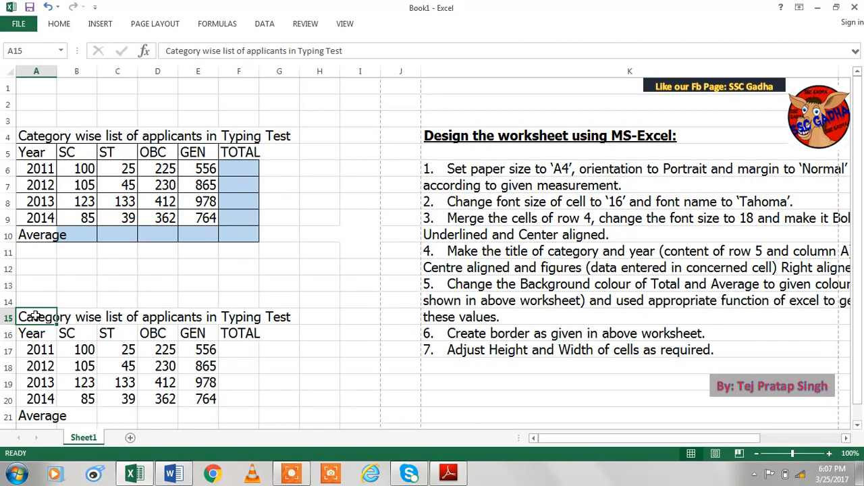
drag(35, 316, 275, 319)
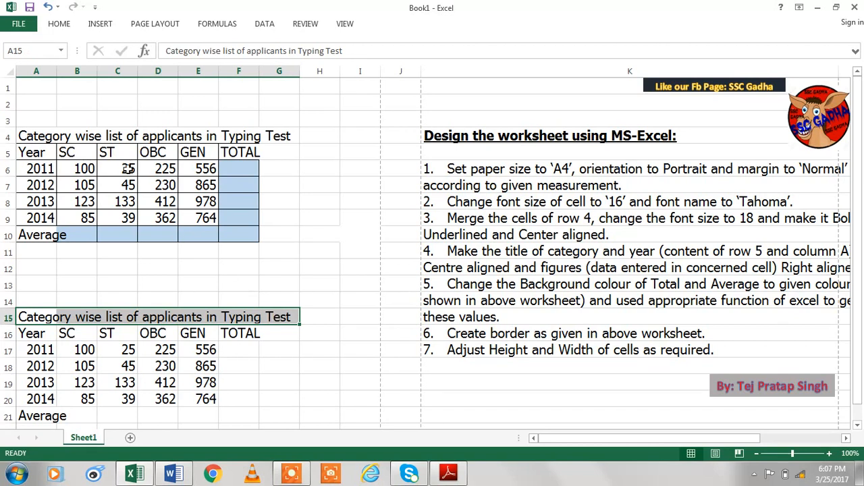
click(61, 29)
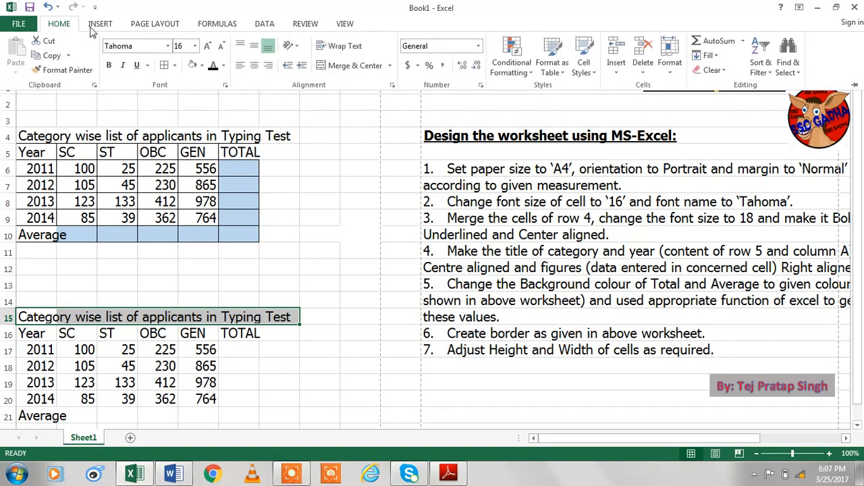
click(358, 68)
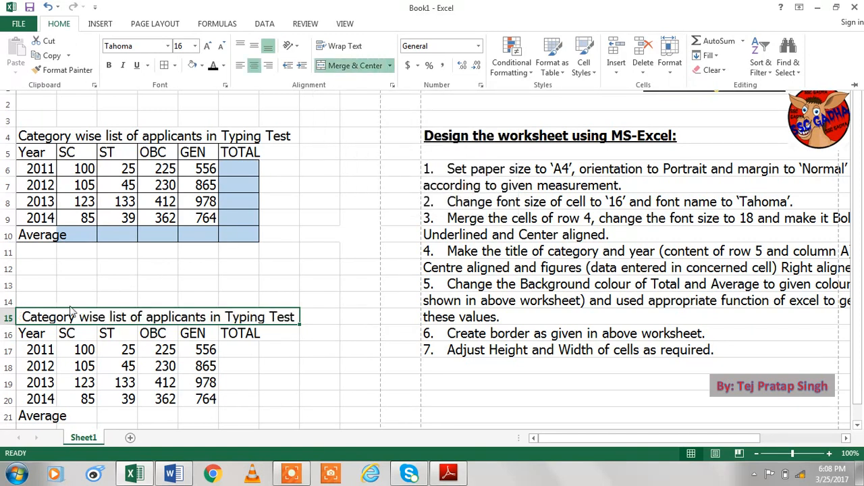
key(ctrl+F1)
click(37, 135)
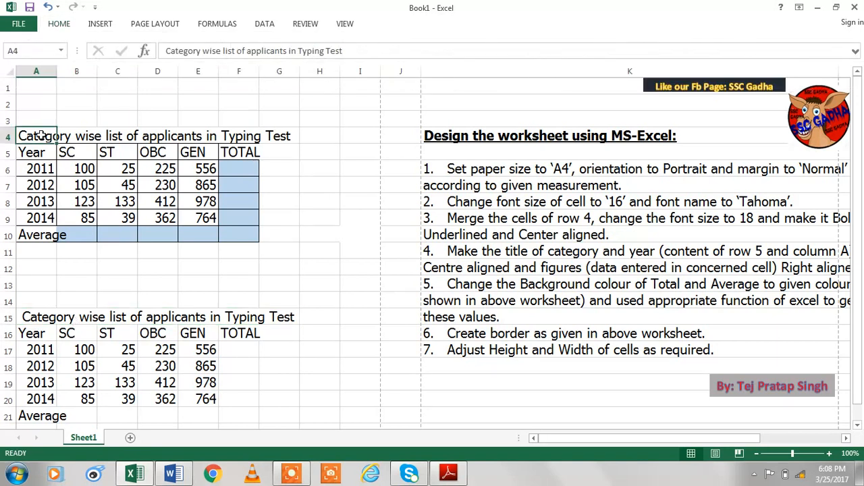
click(81, 136)
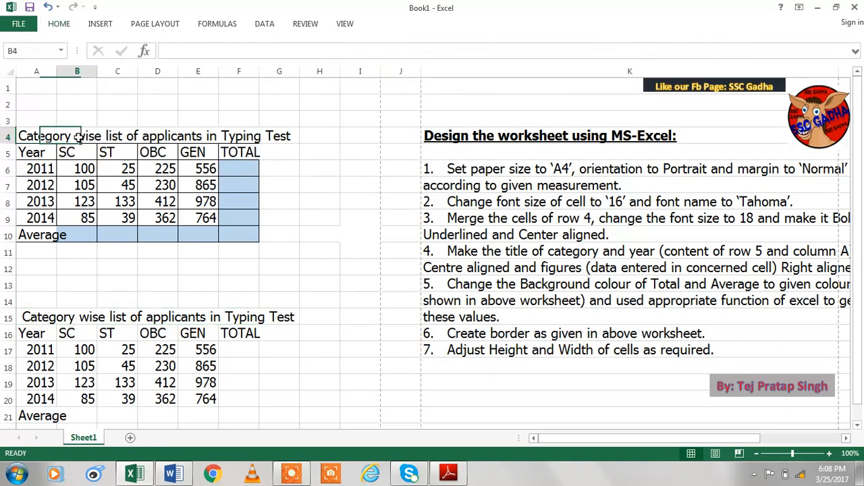
click(115, 136)
click(154, 135)
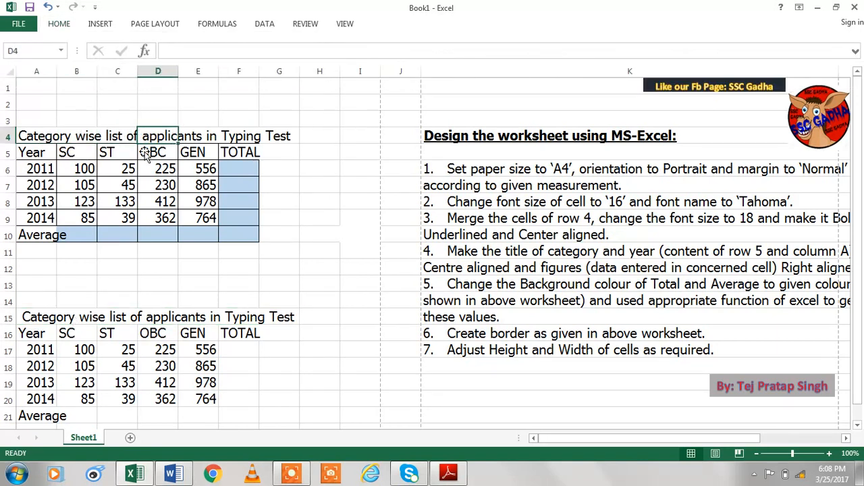
Set the font size of the merged title in row 15 to 18
click(41, 318)
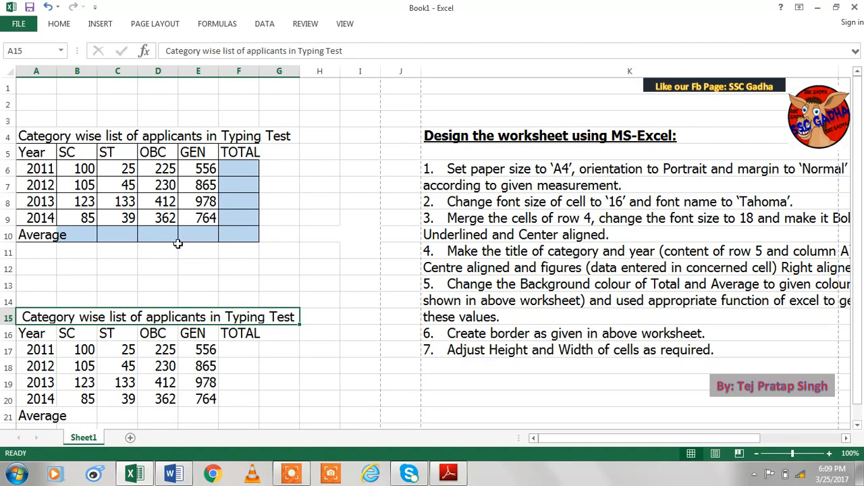
click(59, 25)
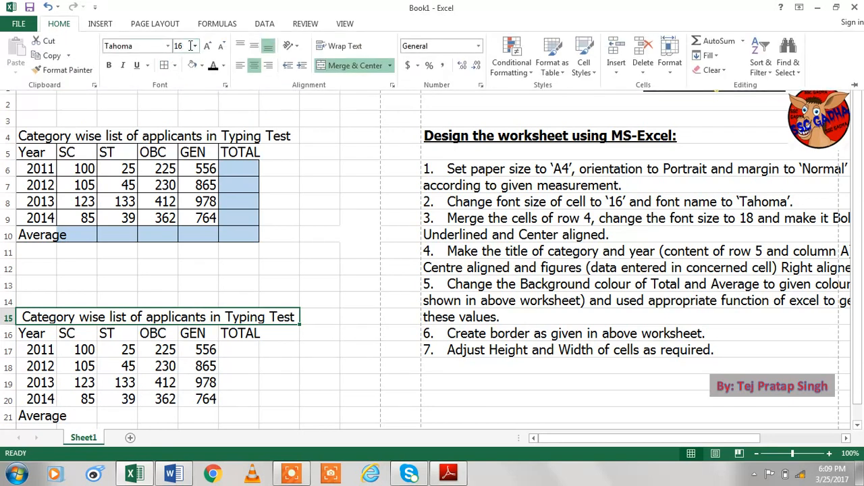
click(195, 46)
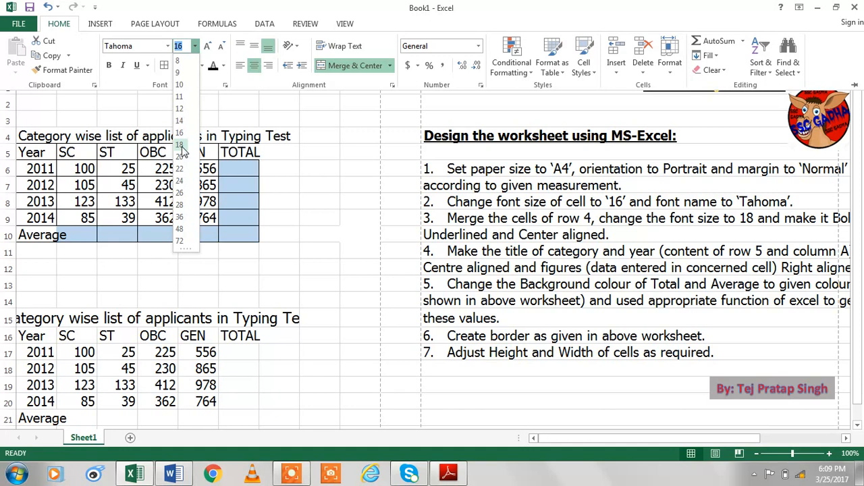
click(180, 145)
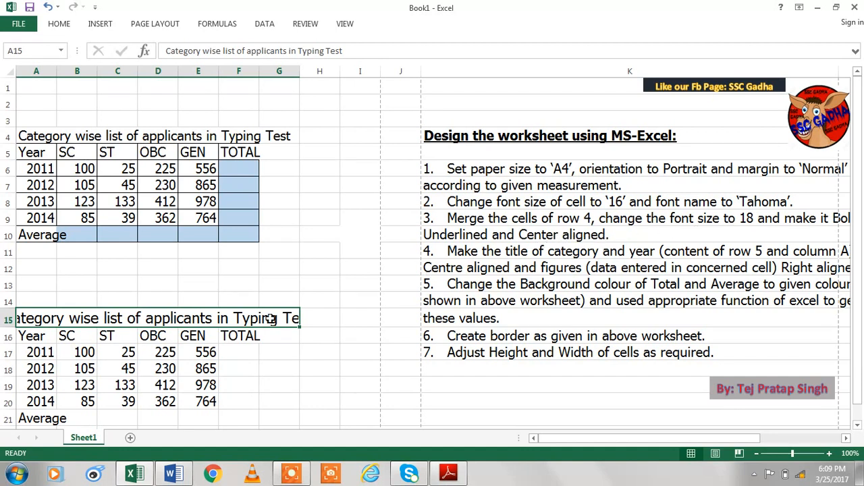
click(298, 356)
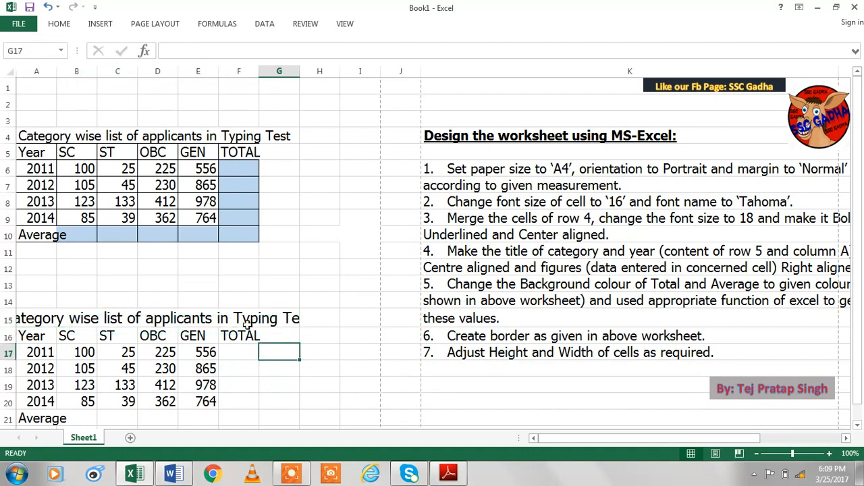
Extend the merged and centred title range by one column to A15:H15
click(225, 315)
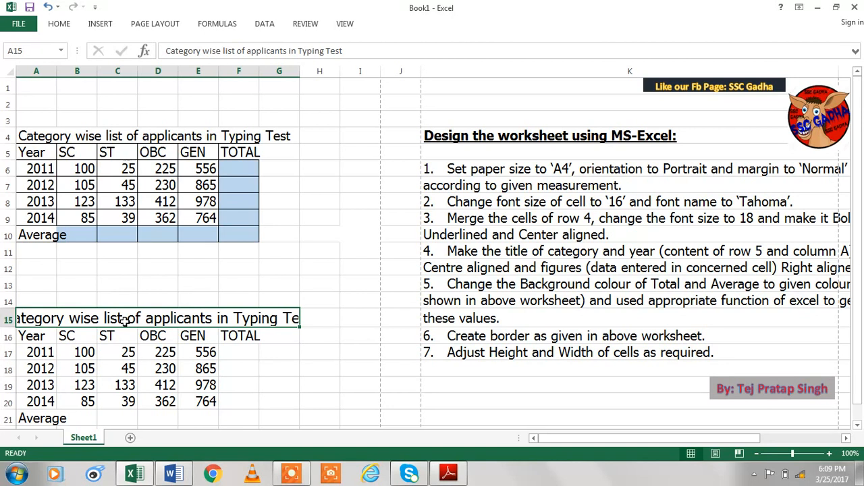
key(shift+Right)
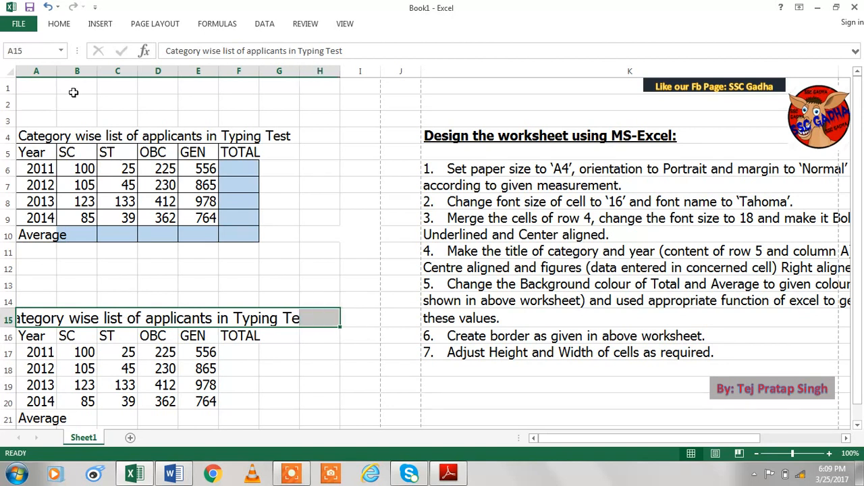
key(shift+Left)
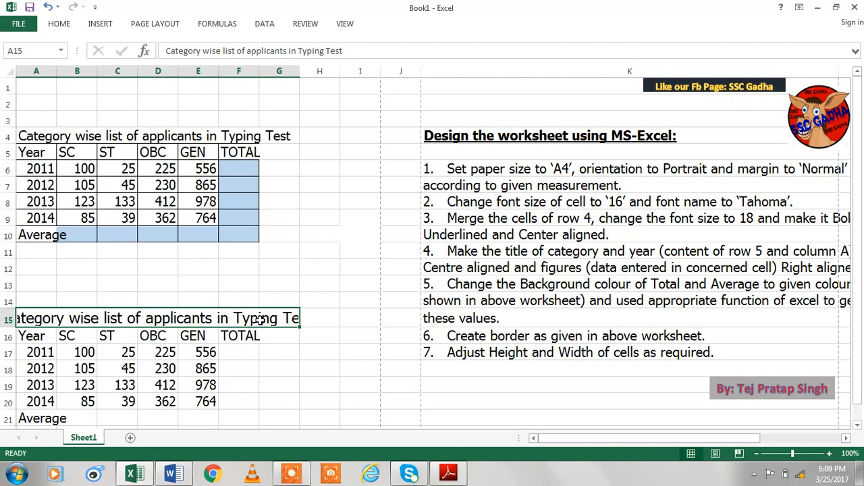
right_click(181, 314)
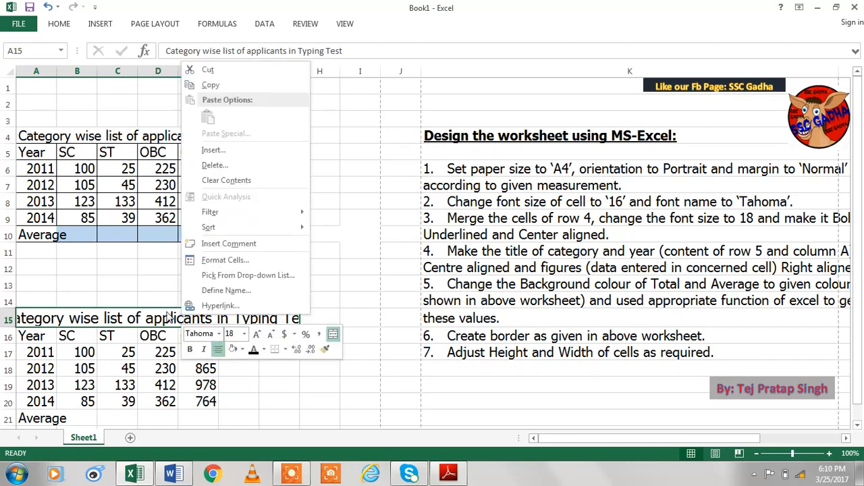
click(128, 290)
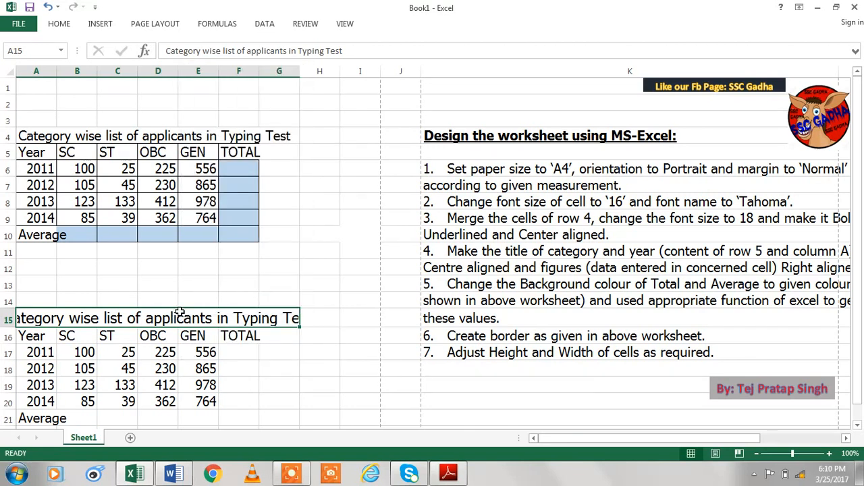
click(185, 350)
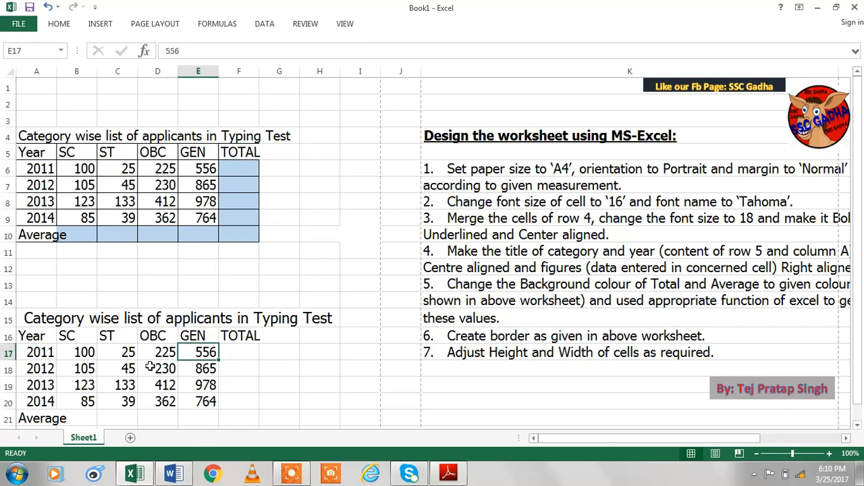
Make the title in row 15 bold and underlined
click(88, 320)
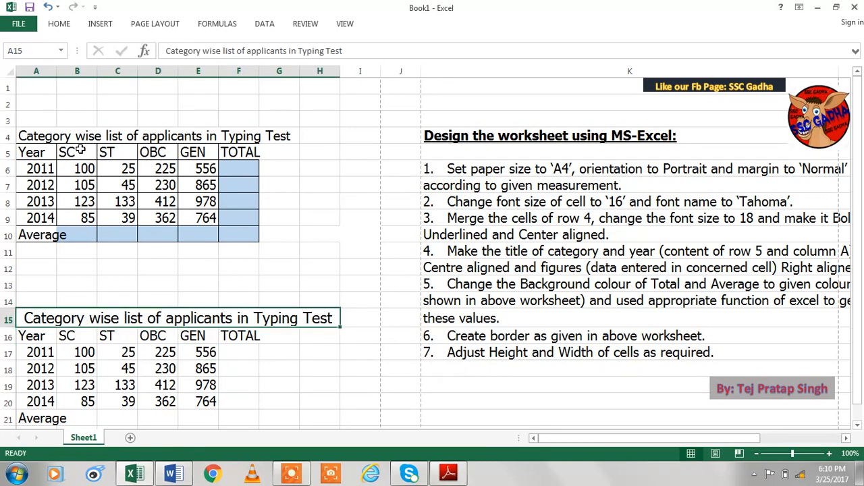
click(62, 25)
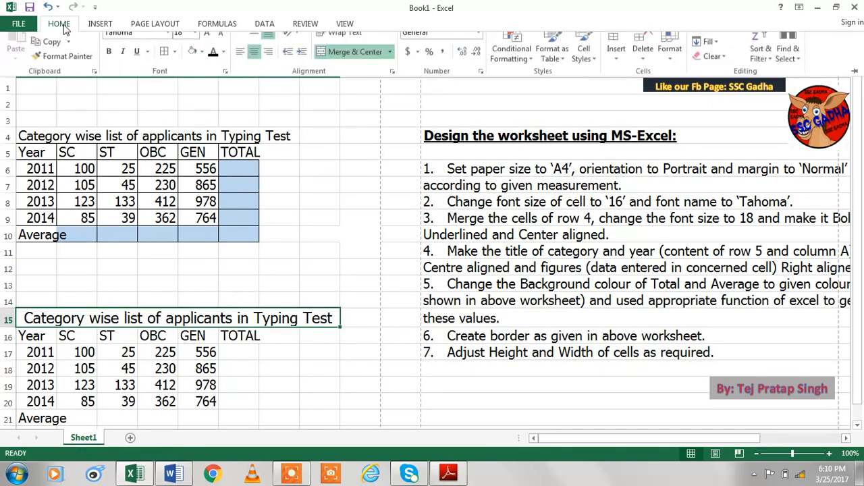
click(110, 67)
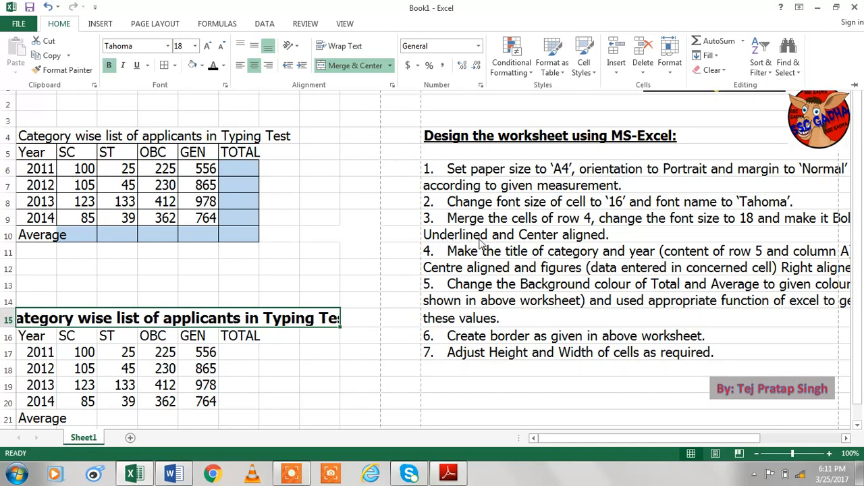
double_click(72, 26)
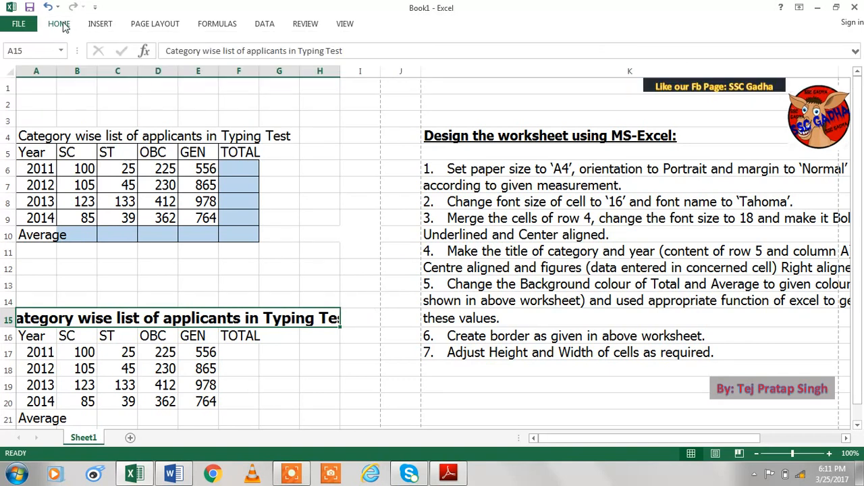
click(62, 24)
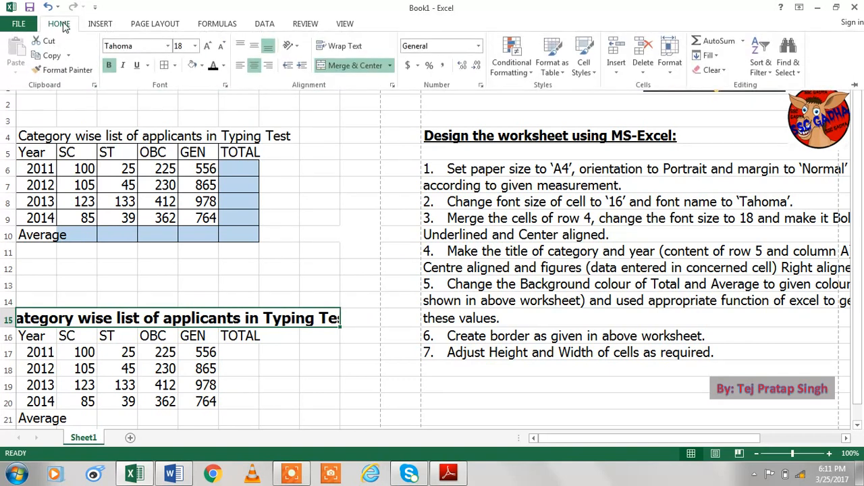
click(138, 66)
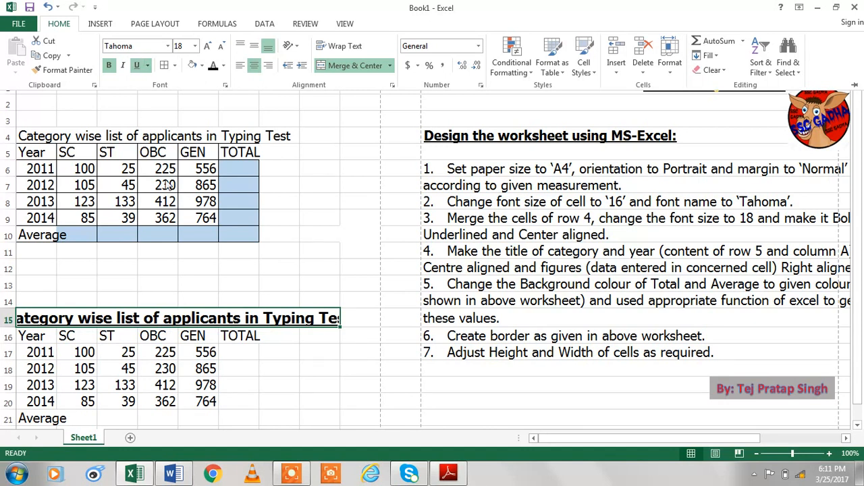
Unmerge the title cells in row 15, and merge and centre the title again across A15:I15
click(331, 323)
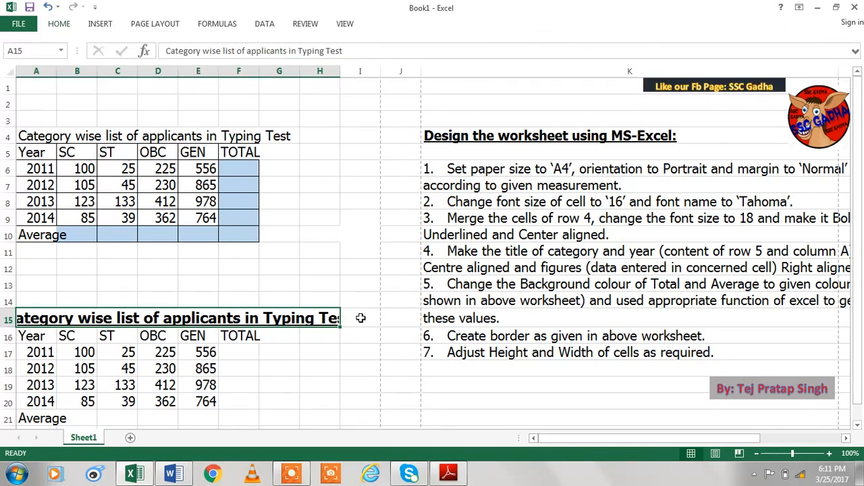
shift+click(349, 317)
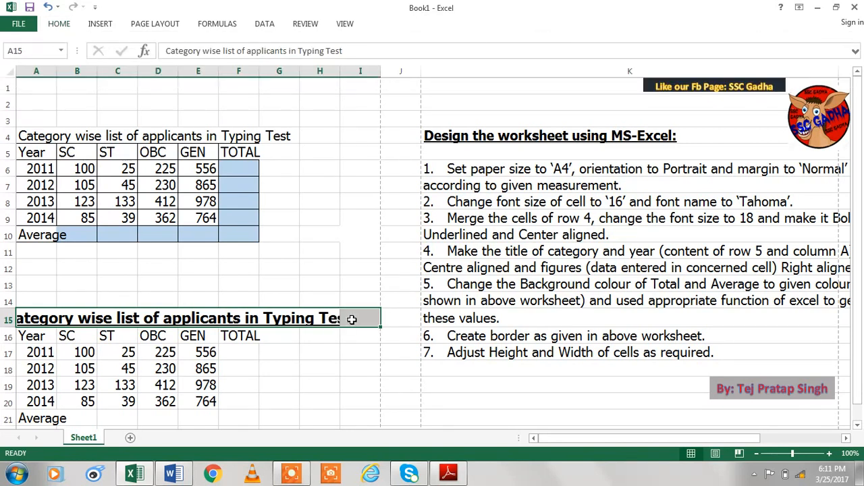
click(65, 25)
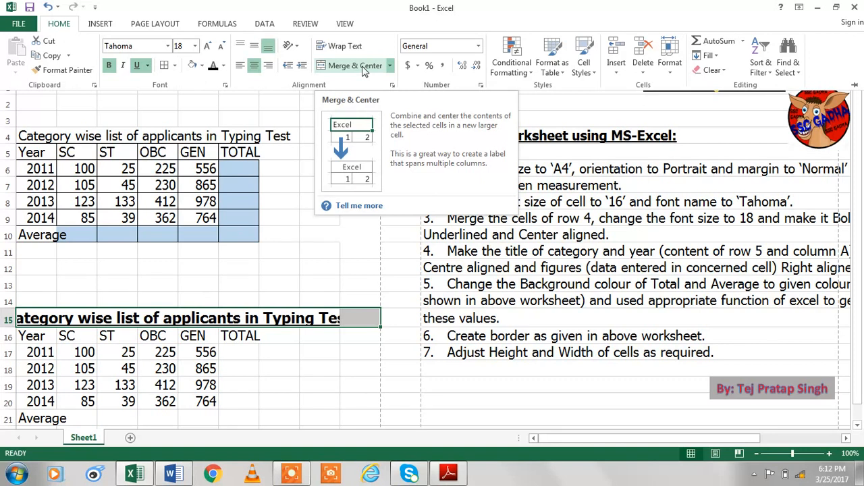
click(363, 67)
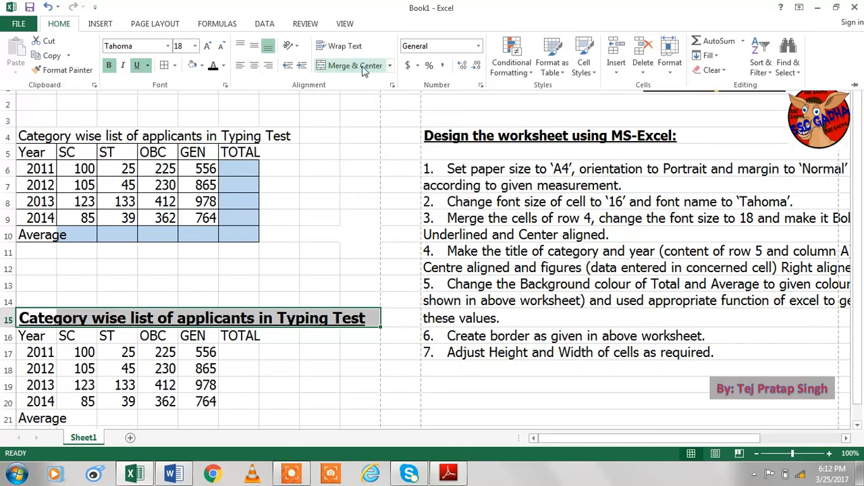
click(364, 68)
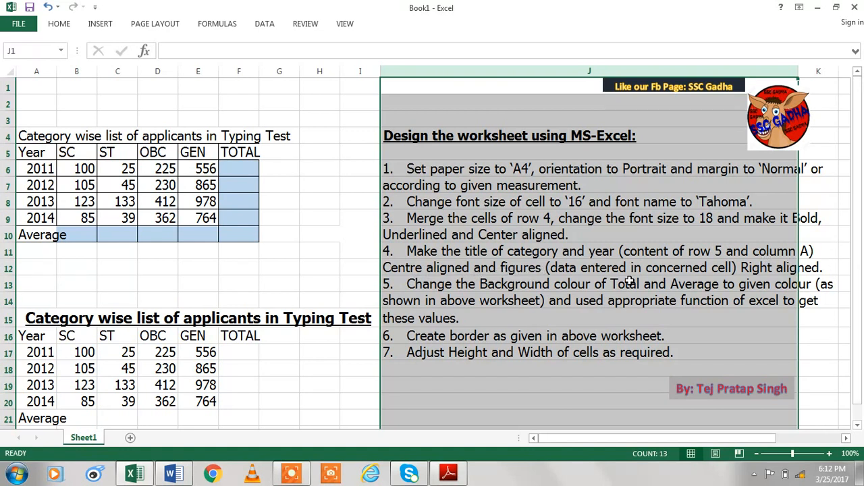
Centre-align the column headings from Year to TOTAL in A16:F16
click(8, 153)
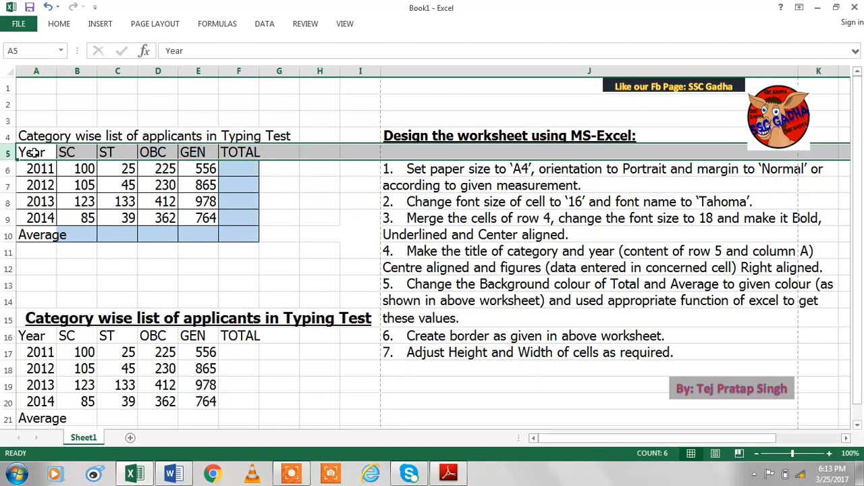
click(30, 335)
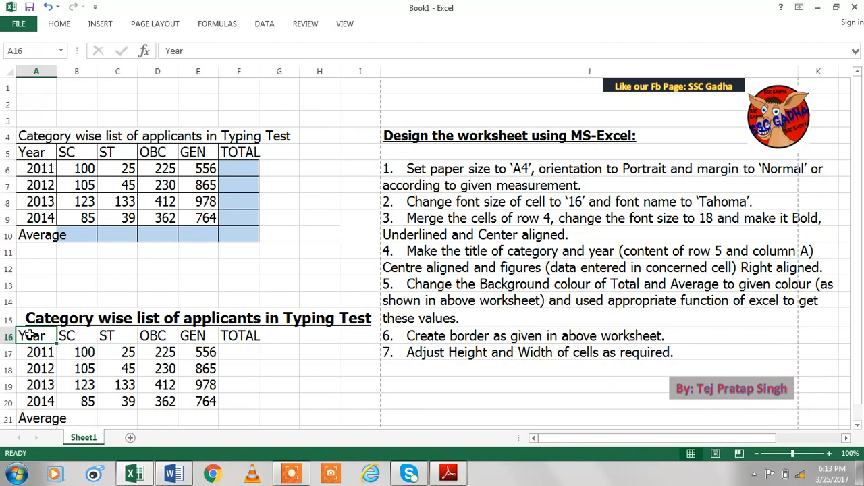
drag(31, 336, 251, 343)
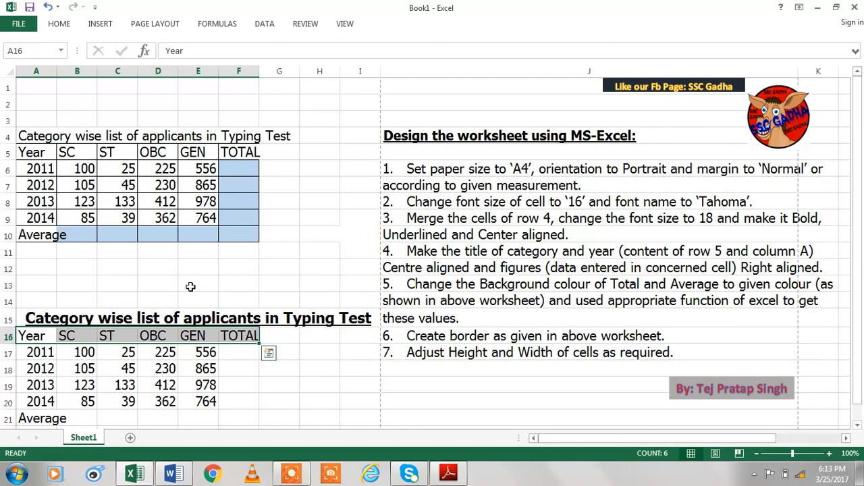
click(59, 24)
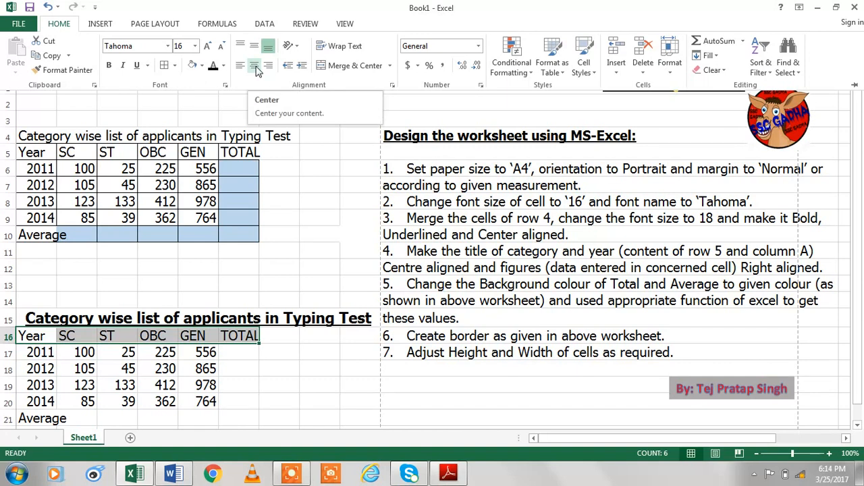
click(256, 70)
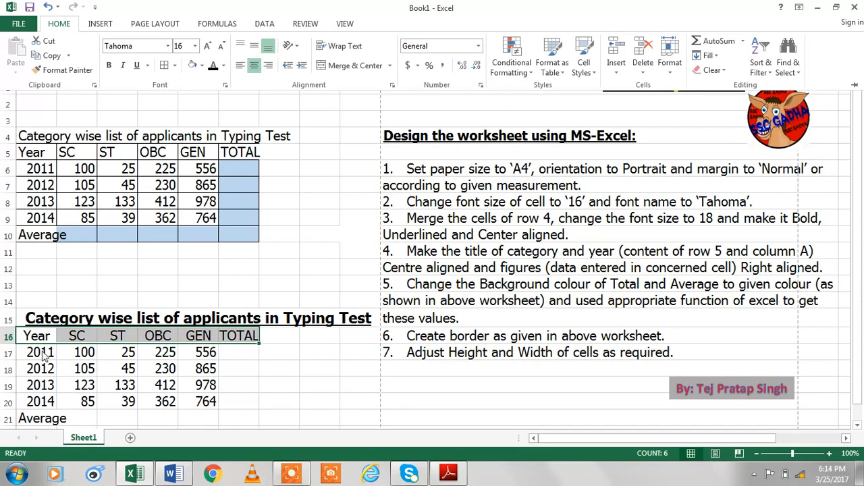
key(ctrl+F1)
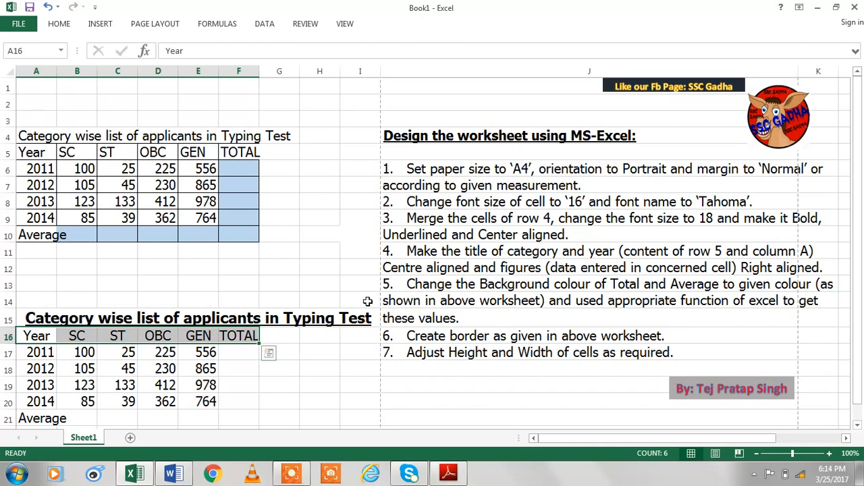
Centre-align the year entries of the lower table in column A, starting from A17
click(46, 71)
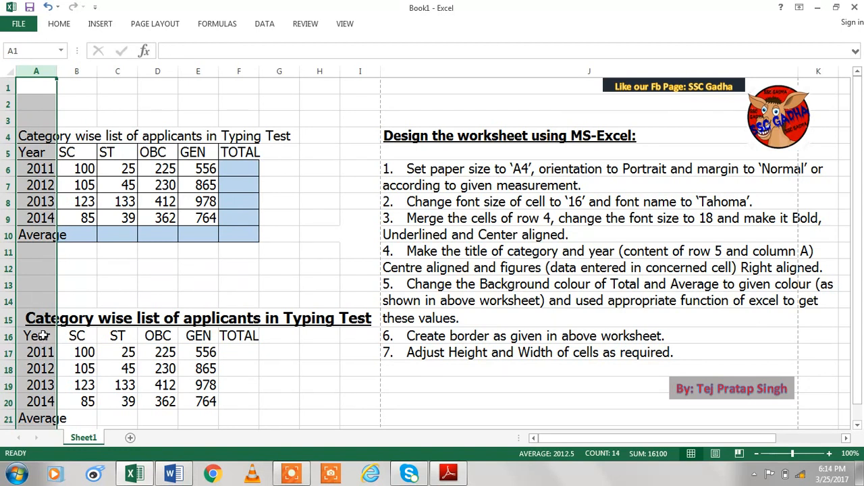
click(42, 336)
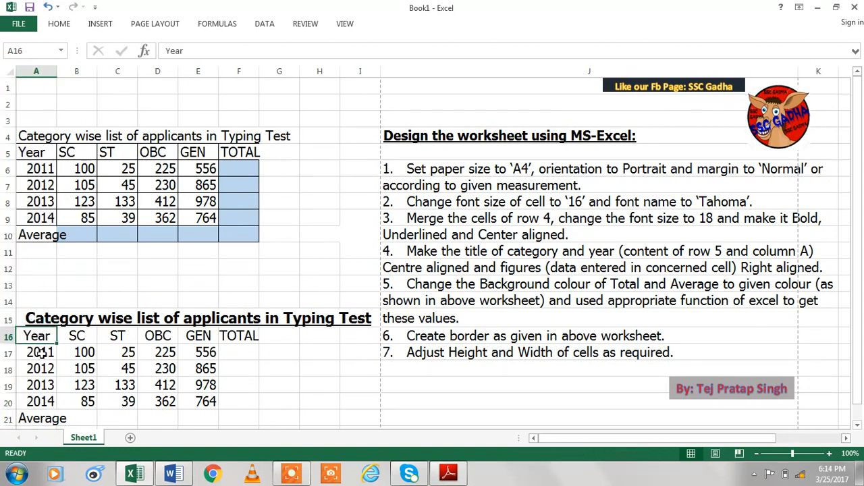
click(41, 352)
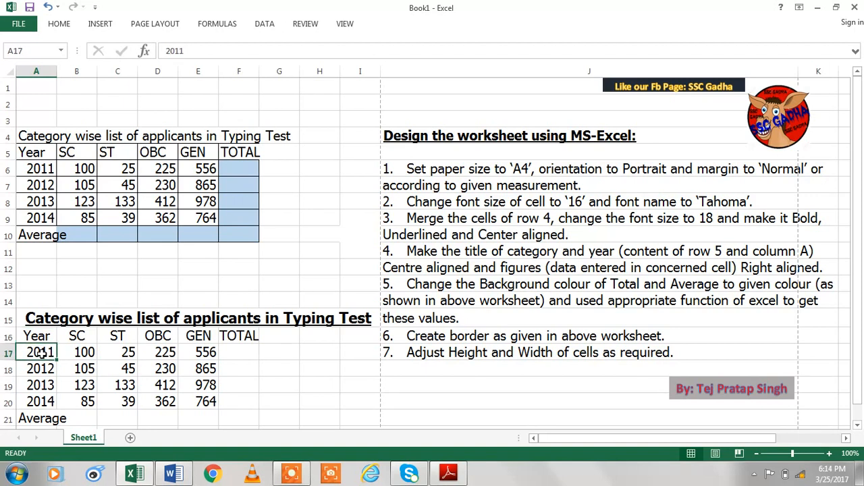